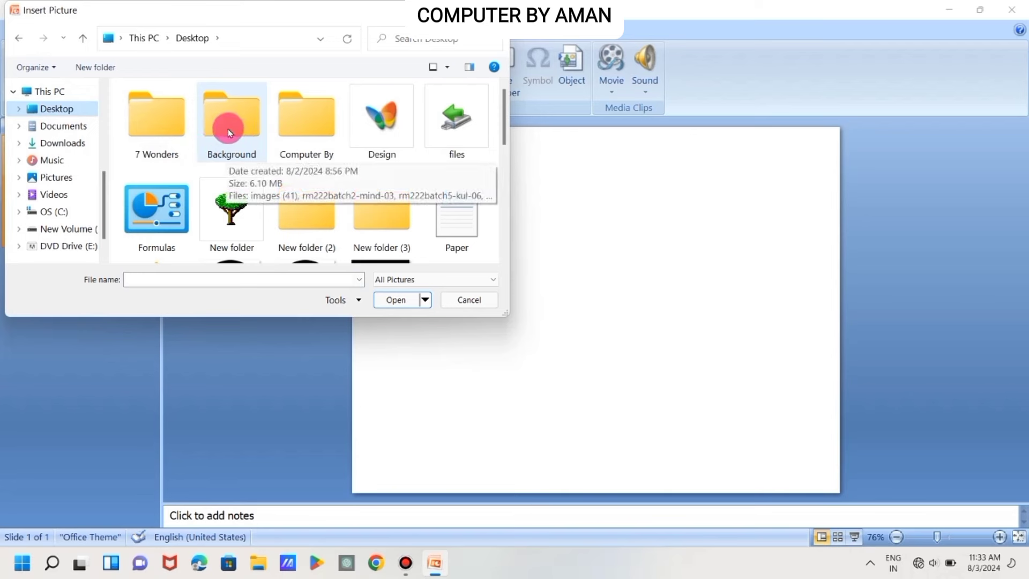
- Insert the first blue gradient curved-shapes picture from the desktop's Background folder onto the slide
{"action": "left_click", "coordinate": [226, 132]}
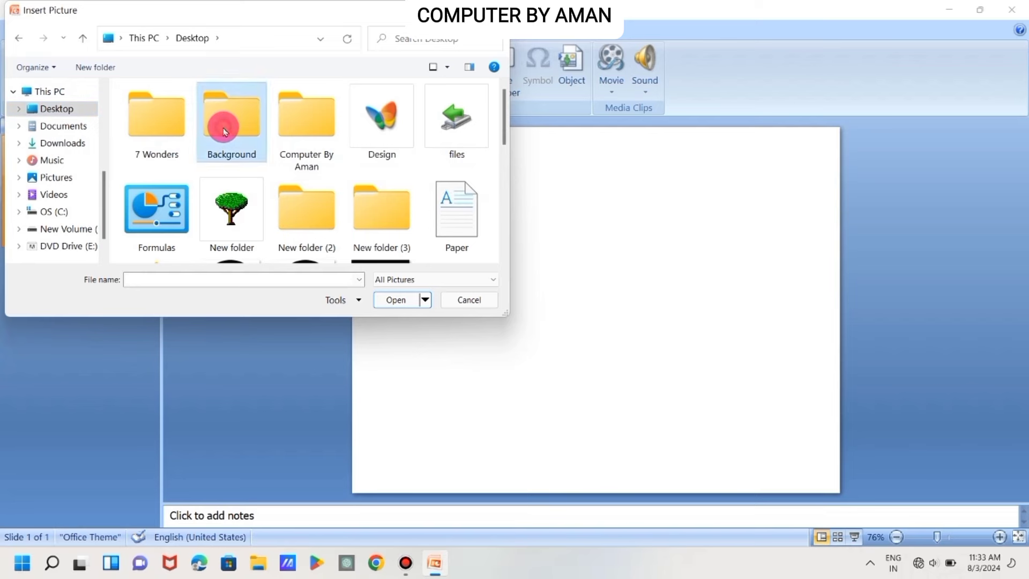
{"action": "double_click", "coordinate": [224, 132]}
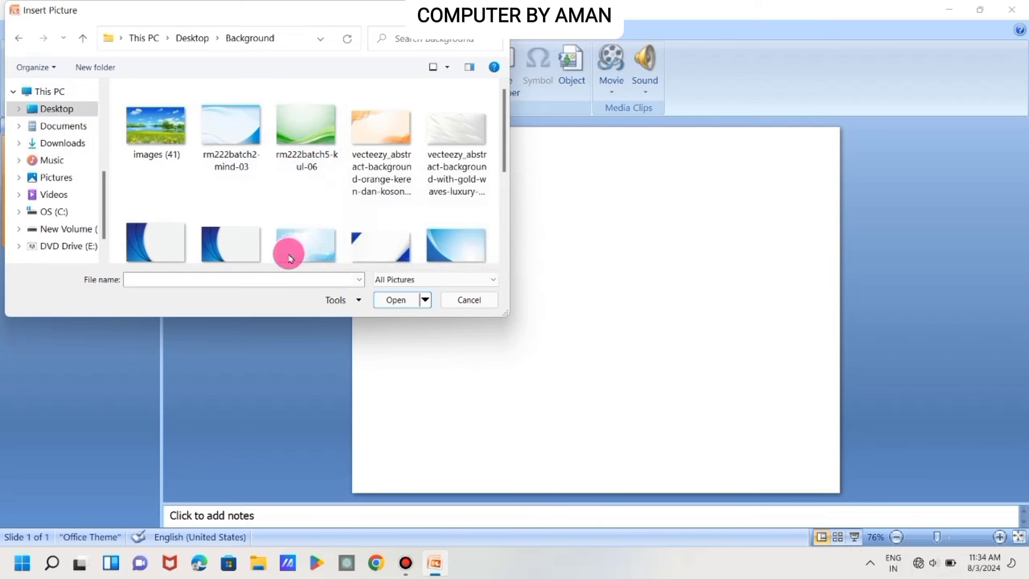
{"action": "scroll", "coordinate": [360, 232], "scroll_direction": "down", "scroll_amount": 3}
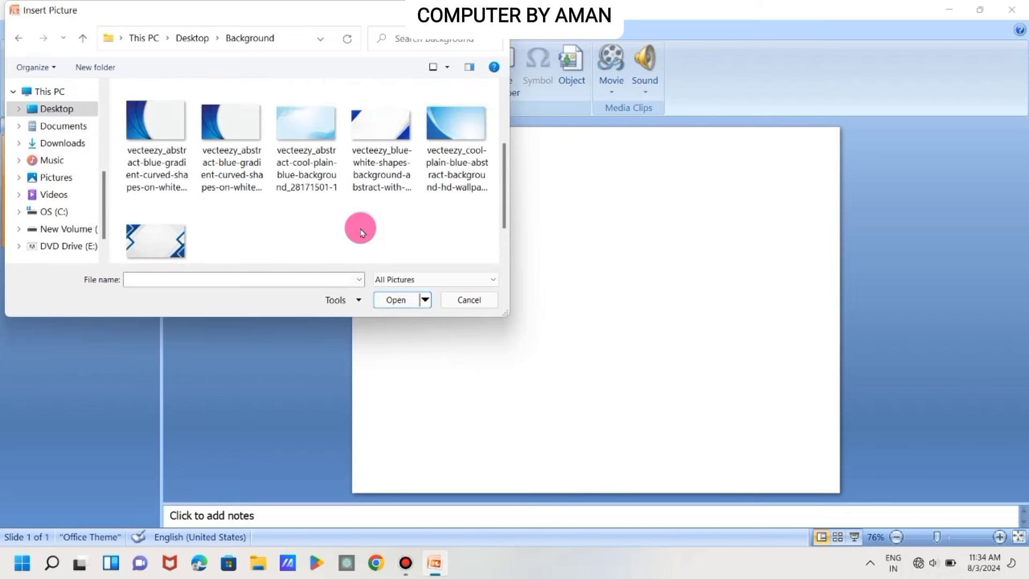
{"action": "scroll", "coordinate": [359, 231], "scroll_direction": "up", "scroll_amount": 3}
{"action": "scroll", "coordinate": [360, 231], "scroll_direction": "down", "scroll_amount": 4}
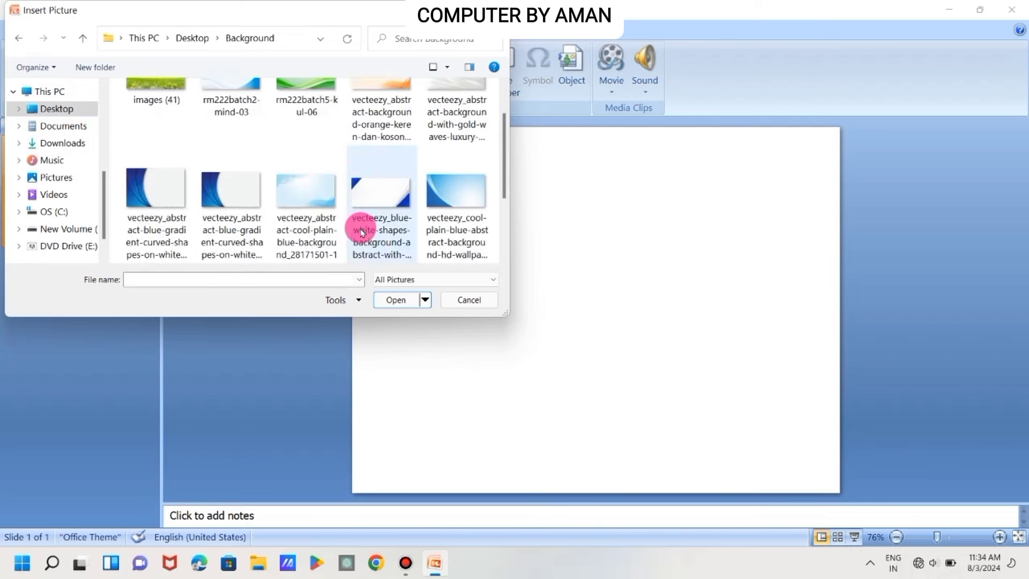
{"action": "scroll", "coordinate": [343, 229], "scroll_direction": "up", "scroll_amount": 4}
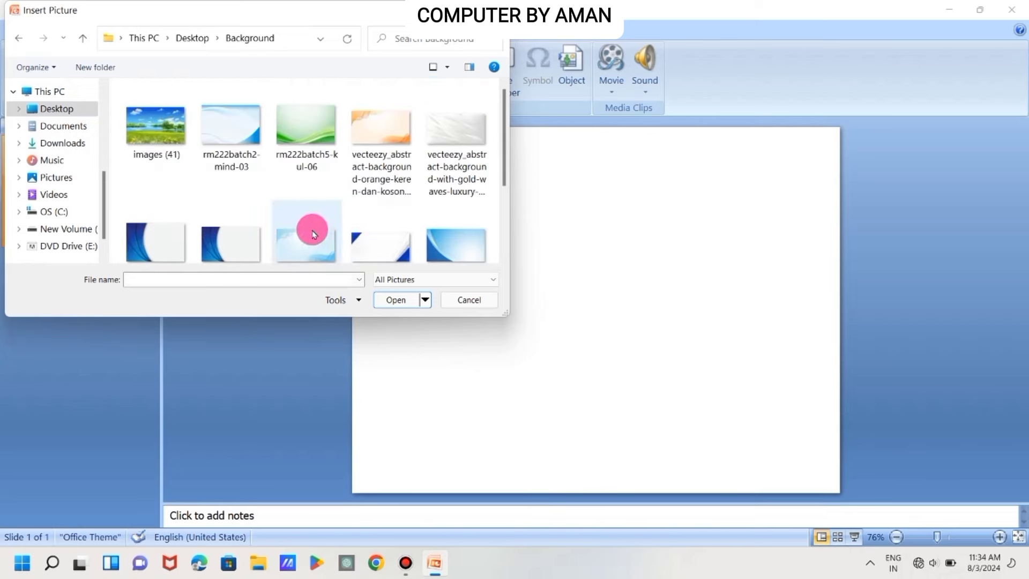
{"action": "left_click", "coordinate": [169, 242]}
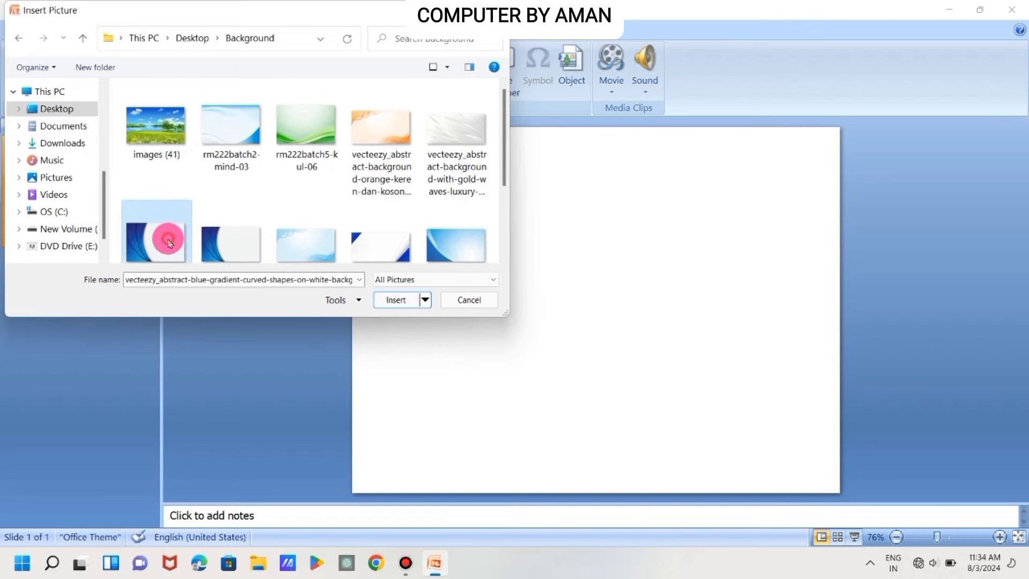
{"action": "left_click", "coordinate": [396, 299]}
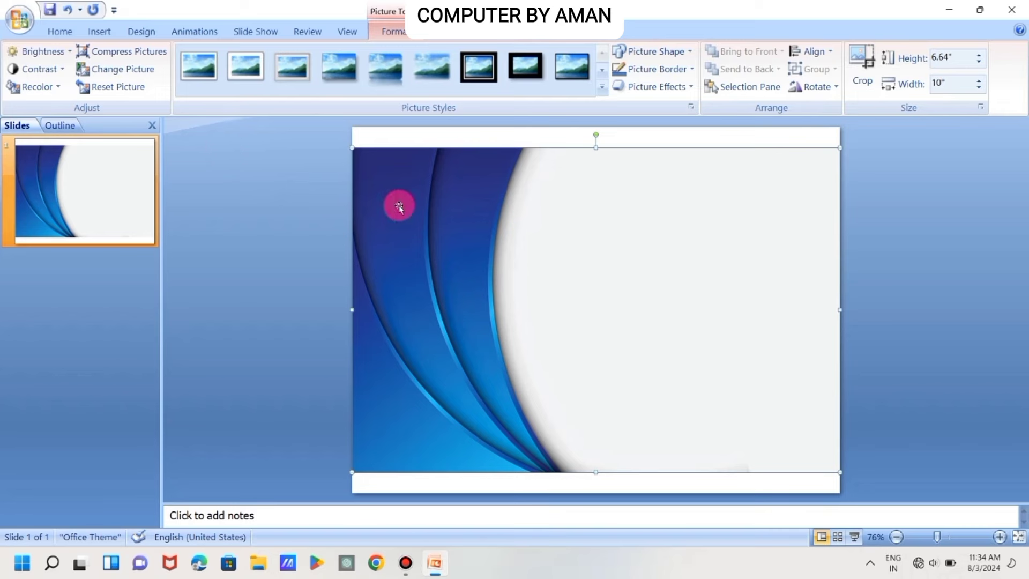
- Try repositioning the inserted picture over the slide, and delete it
{"action": "left_click_drag", "start_coordinate": [432, 227], "coordinate": [415, 212]}
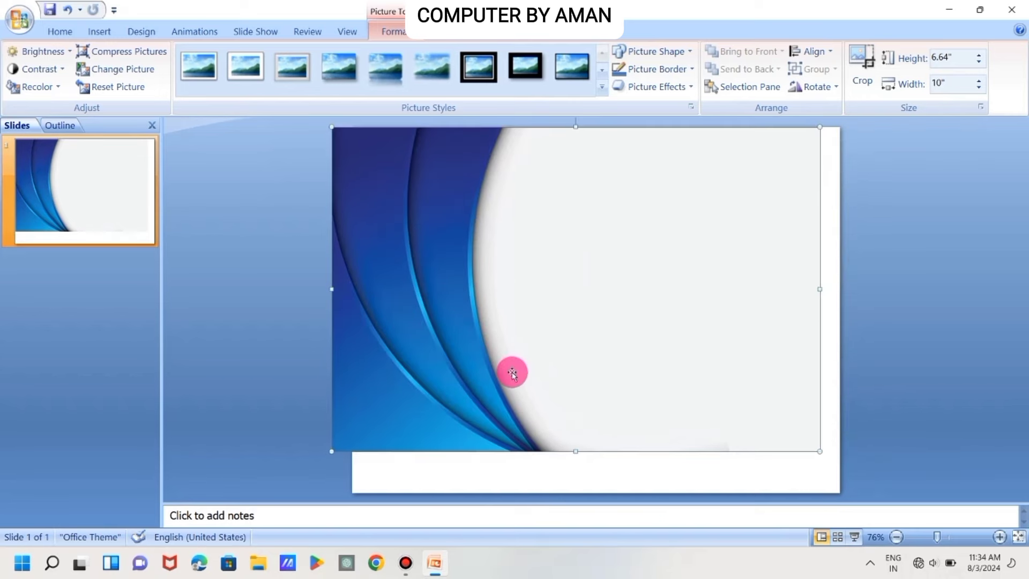
{"action": "mouse_move", "coordinate": [487, 360]}
{"action": "left_mouse_down"}
{"action": "mouse_move", "coordinate": [579, 402]}
{"action": "mouse_move", "coordinate": [498, 388]}
{"action": "mouse_move", "coordinate": [501, 370]}
{"action": "left_mouse_up"}
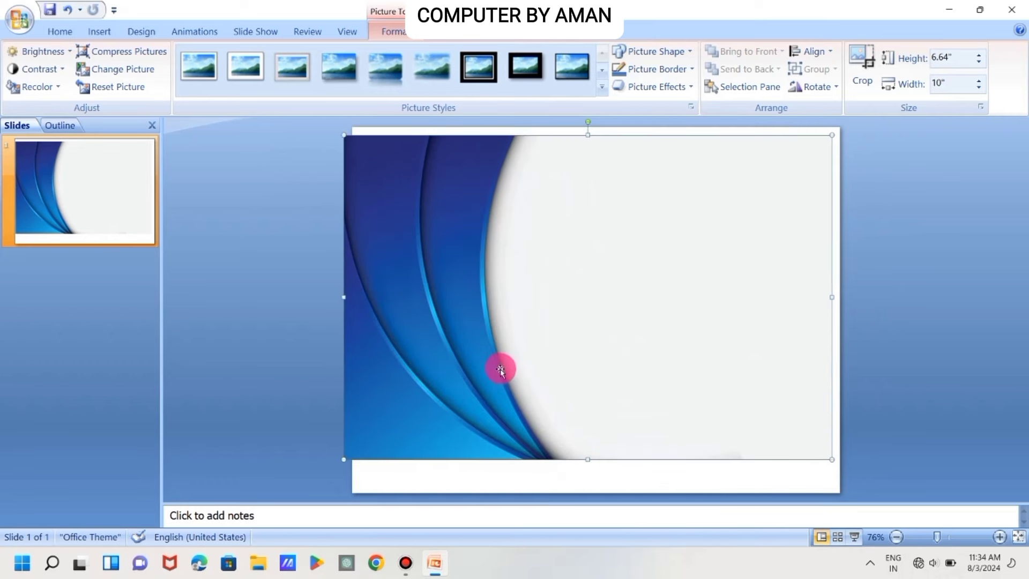
{"action": "key", "text": "Delete"}
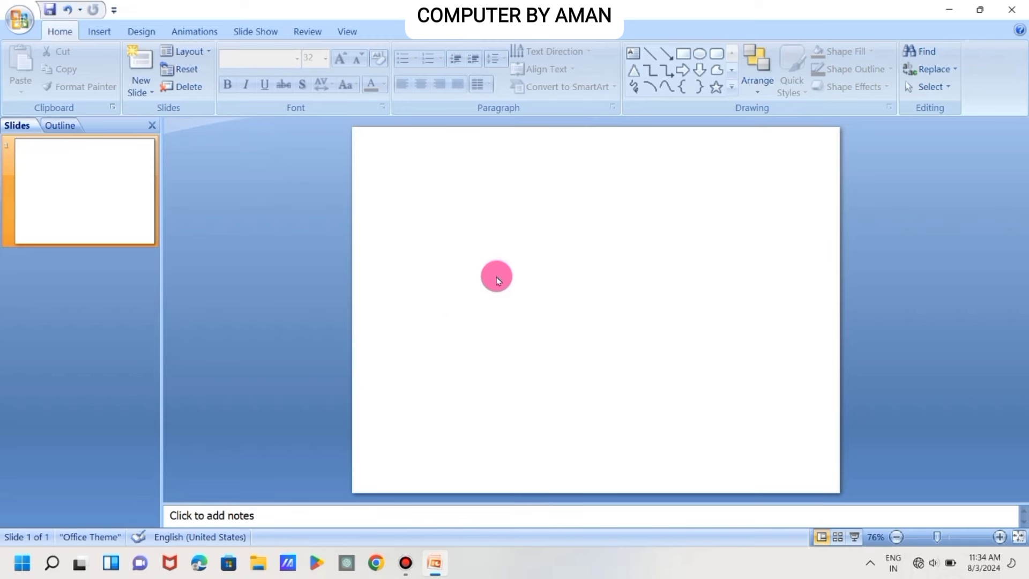
- Fill the slide background with the first blue gradient curved-shapes picture from the Background folder, for this slide only
{"action": "right_click", "coordinate": [474, 313]}
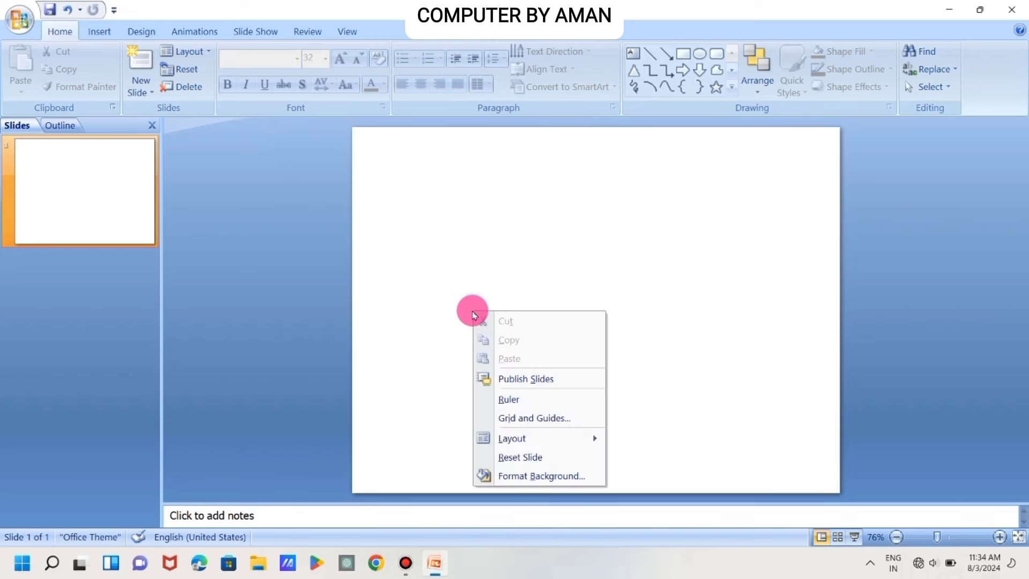
{"action": "left_click", "coordinate": [510, 472]}
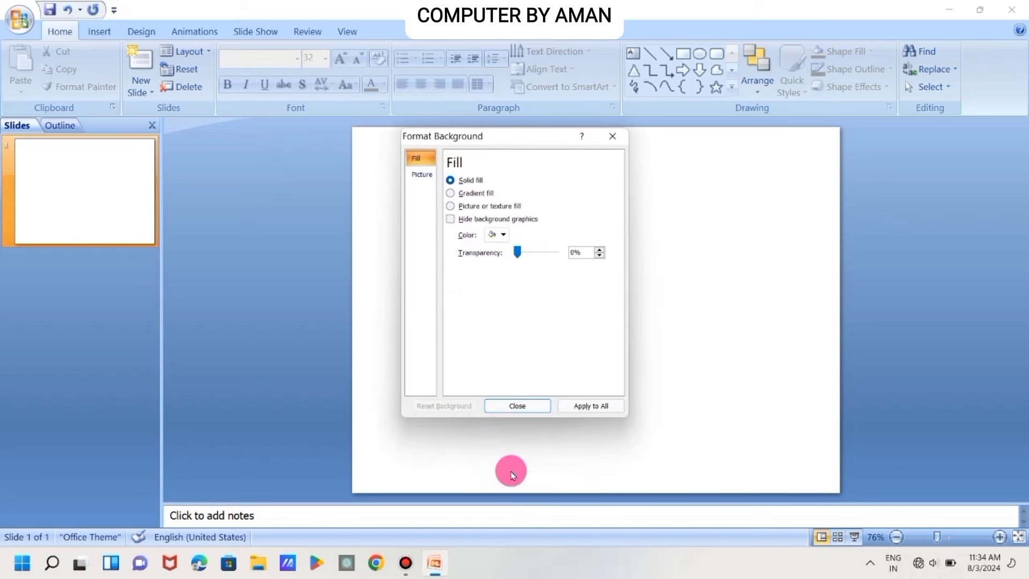
{"action": "left_click", "coordinate": [479, 208]}
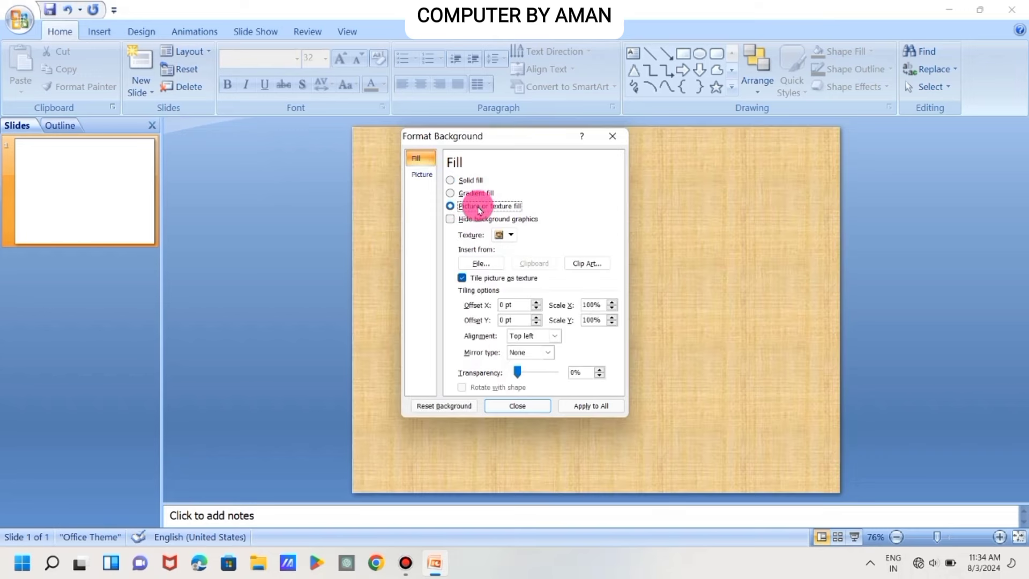
{"action": "left_click", "coordinate": [477, 263]}
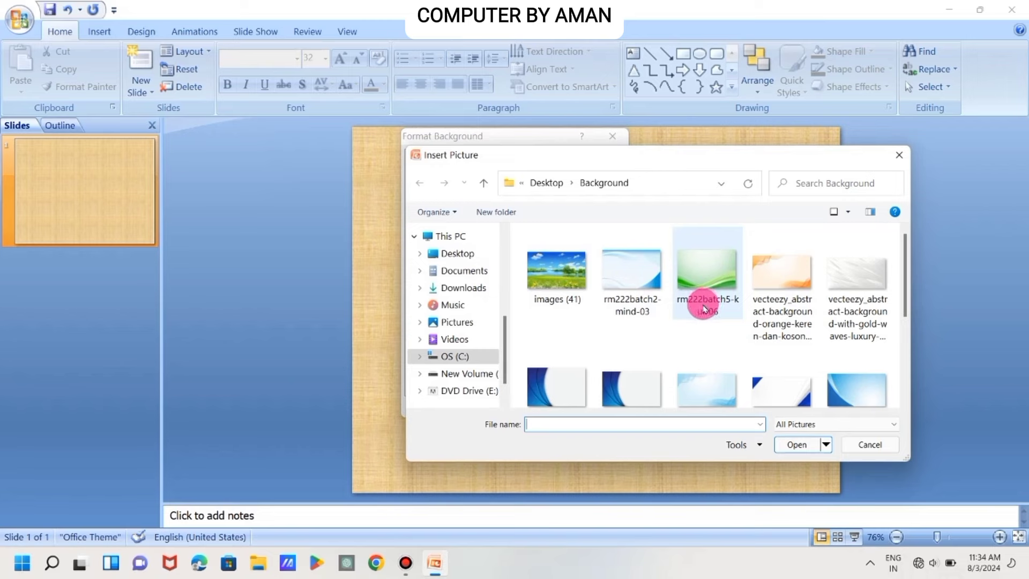
{"action": "scroll", "coordinate": [704, 308], "scroll_direction": "down", "scroll_amount": 1}
{"action": "left_click", "coordinate": [564, 336]}
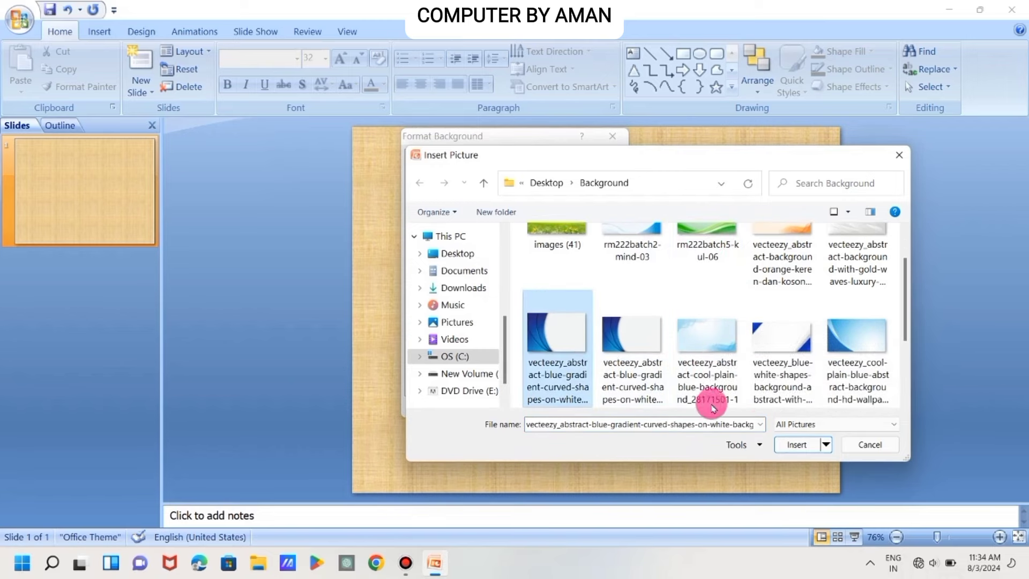
{"action": "left_click", "coordinate": [792, 444]}
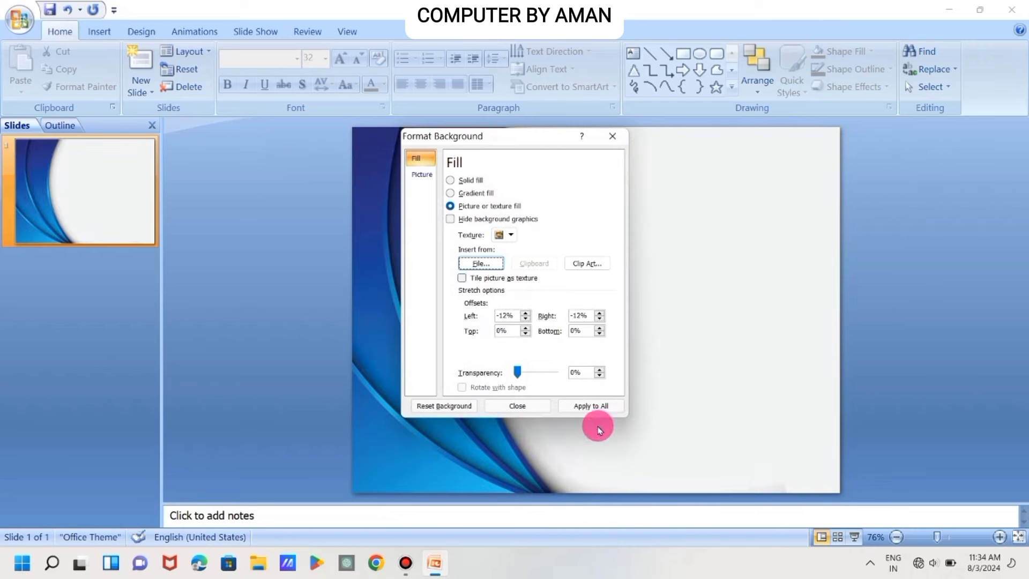
{"action": "left_click", "coordinate": [535, 405]}
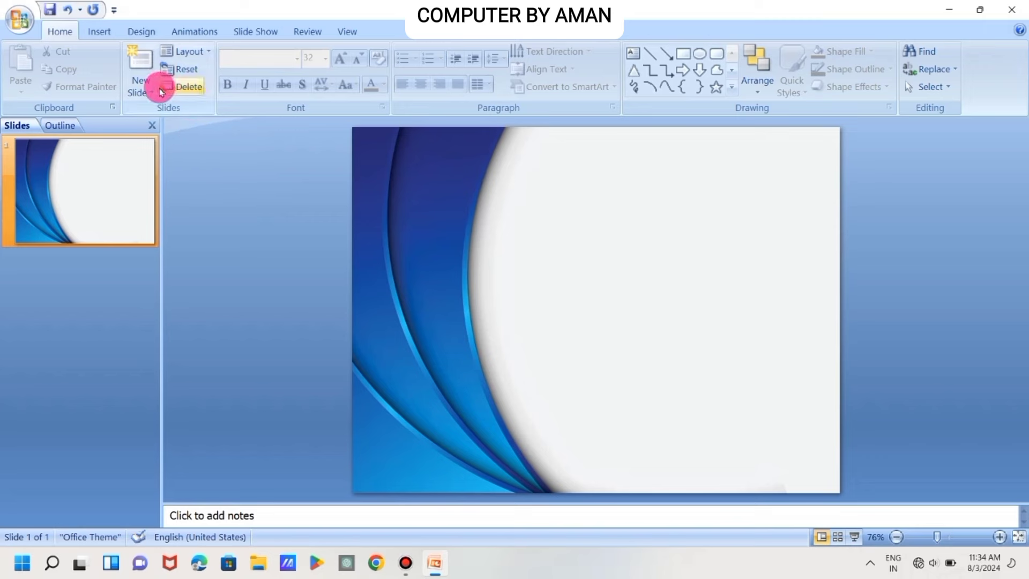
- Add a second slide with the Blank layout
{"action": "left_click", "coordinate": [143, 94]}
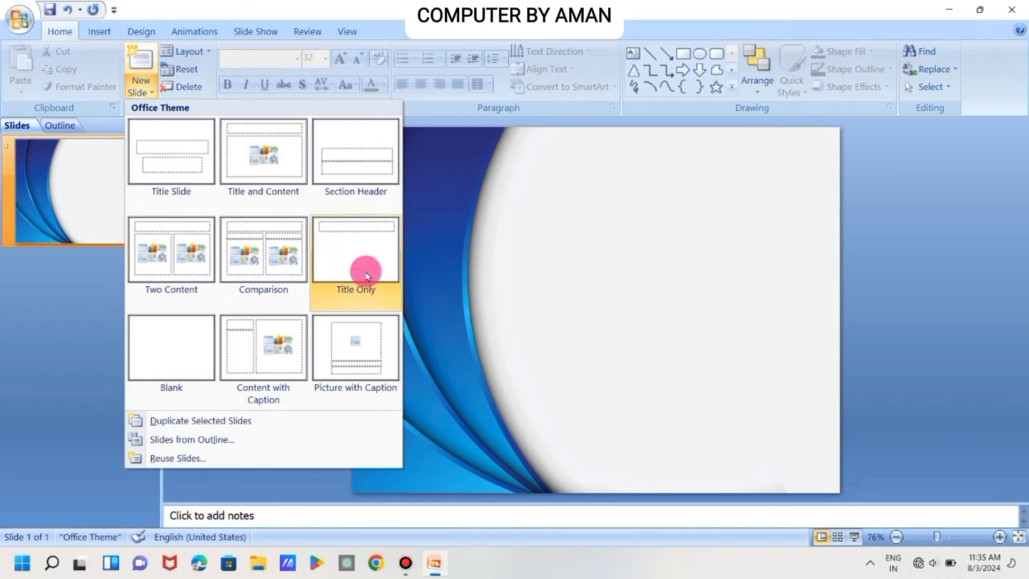
{"action": "left_click", "coordinate": [180, 353]}
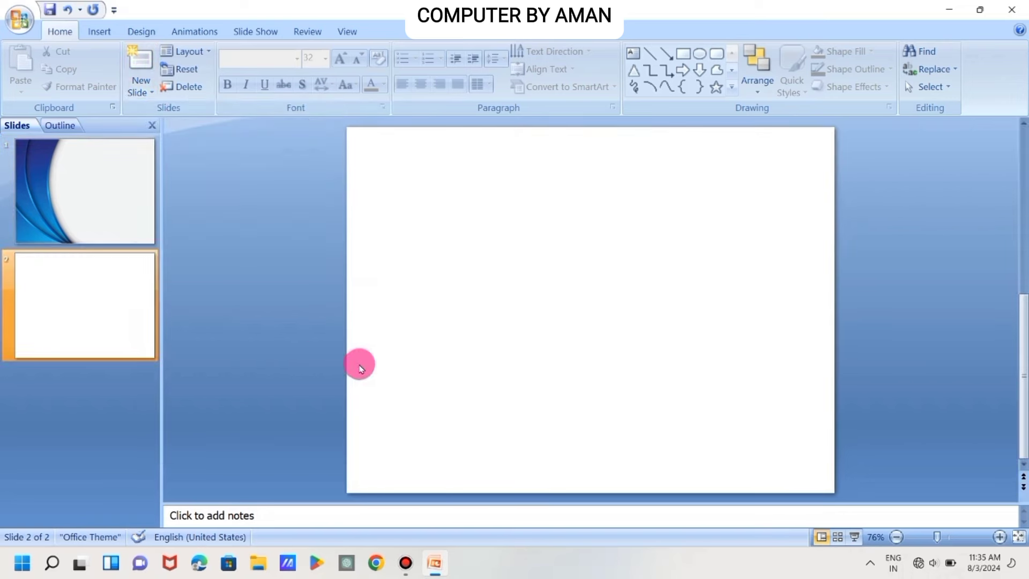
- Add a text box reading "Welcome" in the upper white area of the first slide
{"action": "left_click", "coordinate": [107, 212]}
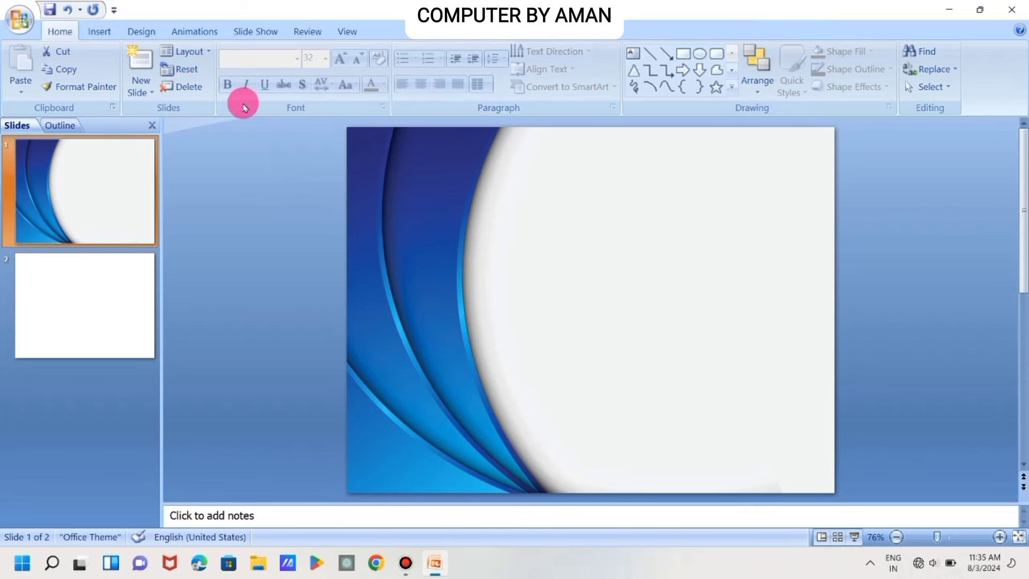
{"action": "left_click", "coordinate": [101, 32]}
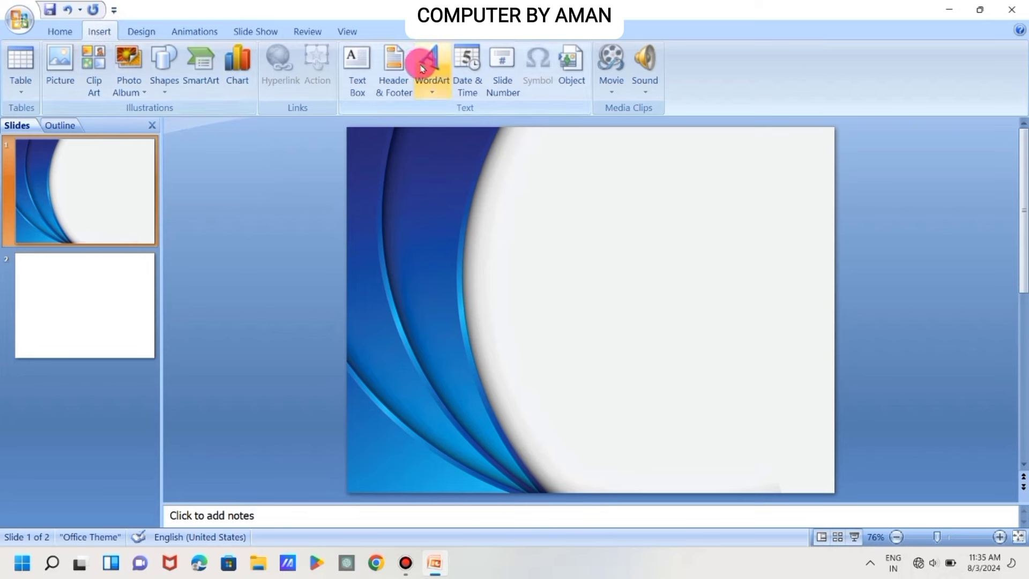
{"action": "left_click", "coordinate": [363, 68]}
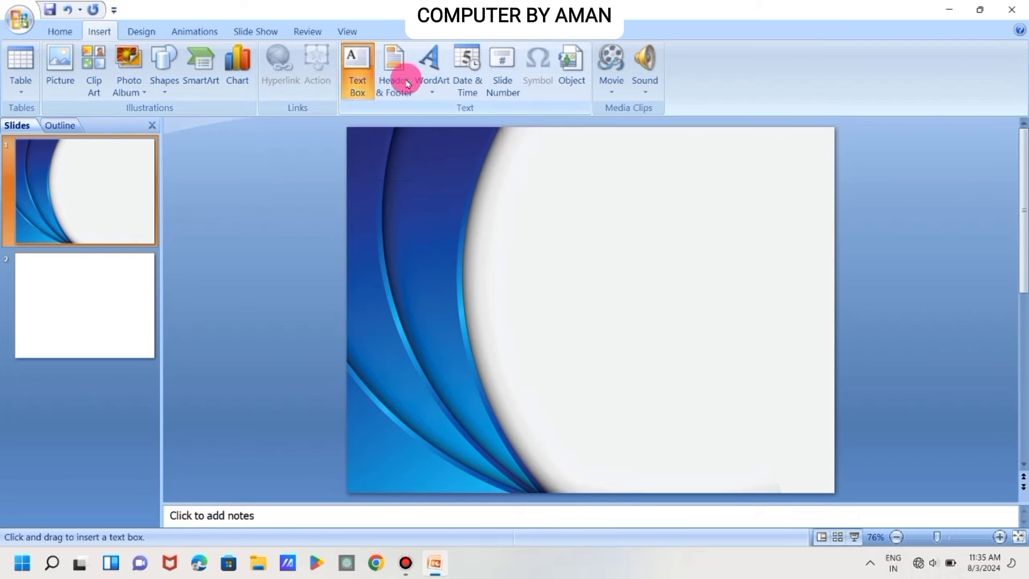
{"action": "left_click", "coordinate": [579, 178]}
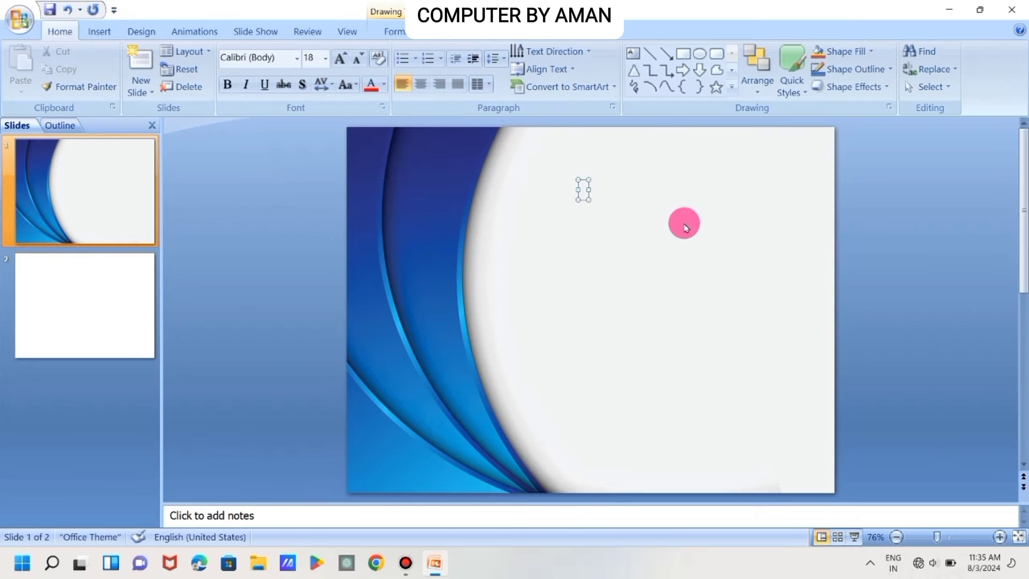
{"action": "type", "text": "Welcome"}
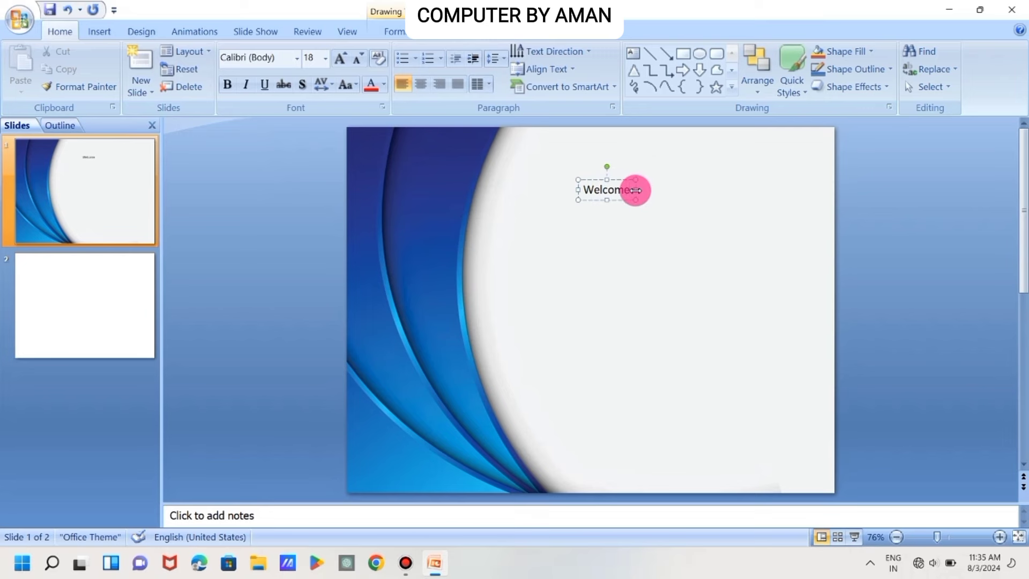
- Enlarge the "Welcome" text to 96 pt and shift its box left so it fits in the slide's white area
{"action": "key", "text": "ctrl+a"}
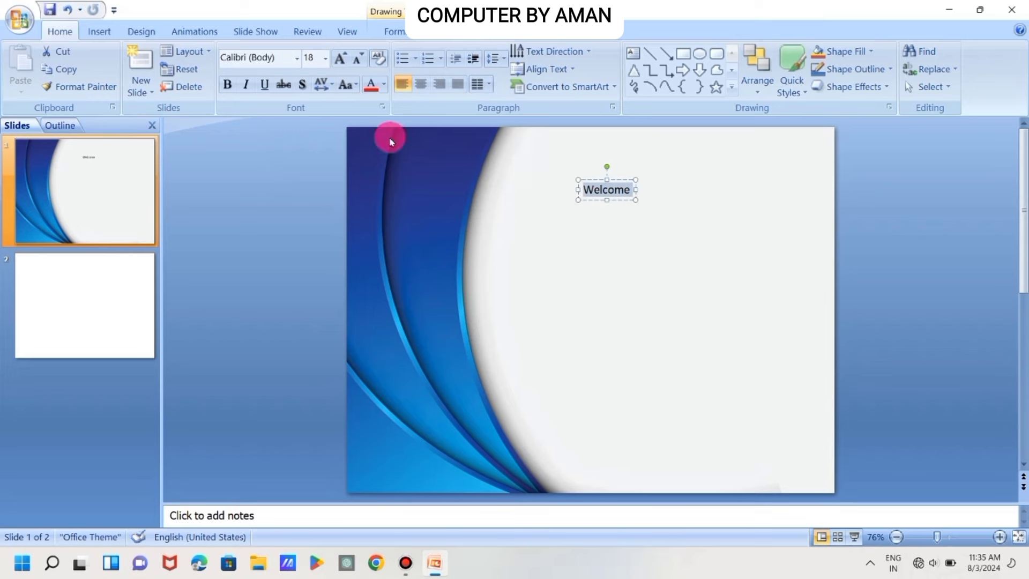
{"action": "left_click", "coordinate": [342, 59]}
{"action": "left_click", "coordinate": [342, 59]}
{"action": "left_click", "coordinate": [342, 59]}
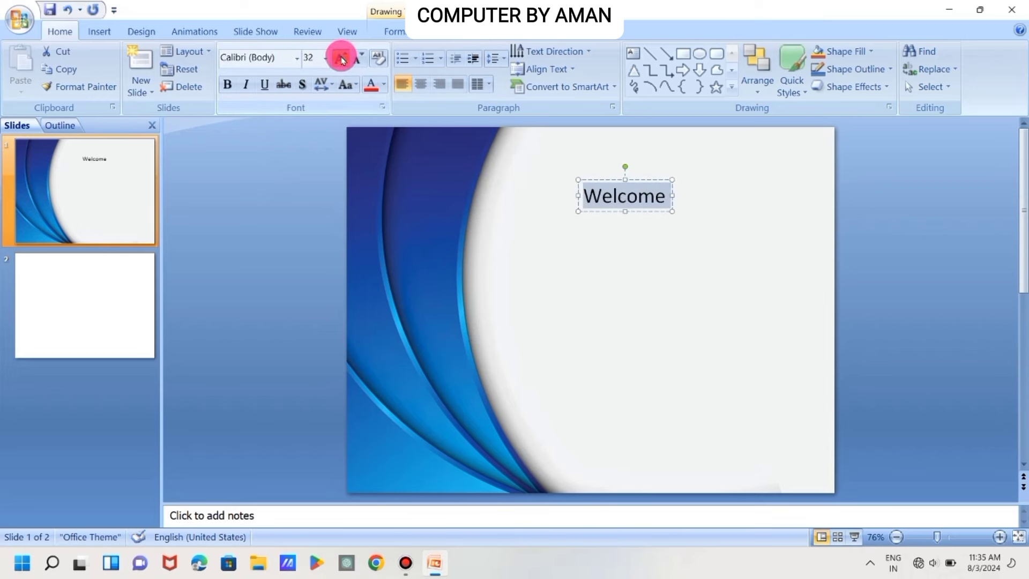
{"action": "left_click", "coordinate": [341, 59]}
{"action": "left_click", "coordinate": [342, 59]}
{"action": "left_click", "coordinate": [342, 59]}
{"action": "left_click", "coordinate": [342, 59]}
{"action": "left_click", "coordinate": [342, 59]}
{"action": "left_click", "coordinate": [342, 59]}
{"action": "left_click", "coordinate": [341, 59]}
{"action": "left_click", "coordinate": [342, 59]}
{"action": "left_click", "coordinate": [342, 59]}
{"action": "left_click", "coordinate": [342, 59]}
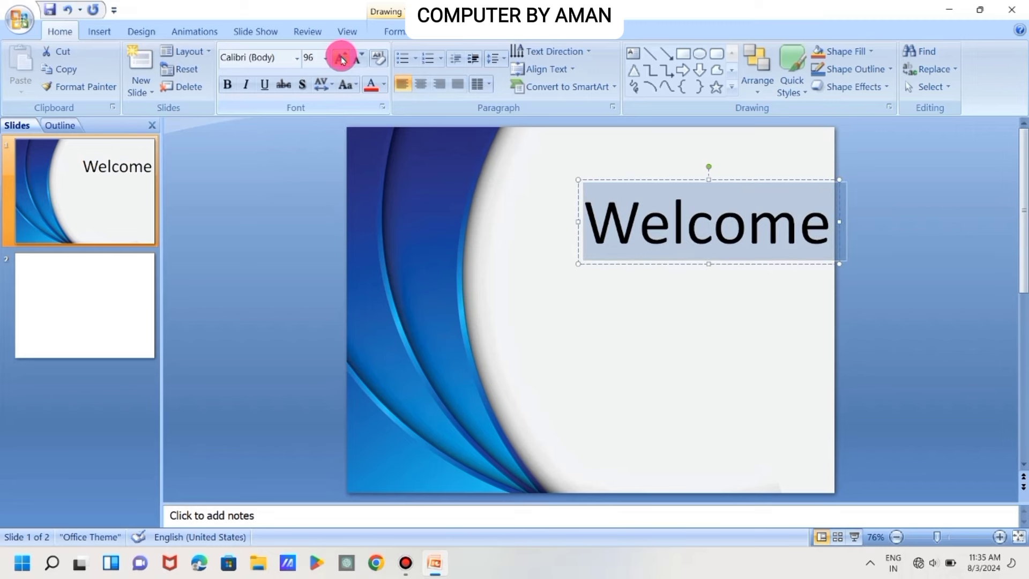
{"action": "left_click_drag", "start_coordinate": [656, 182], "coordinate": [600, 170]}
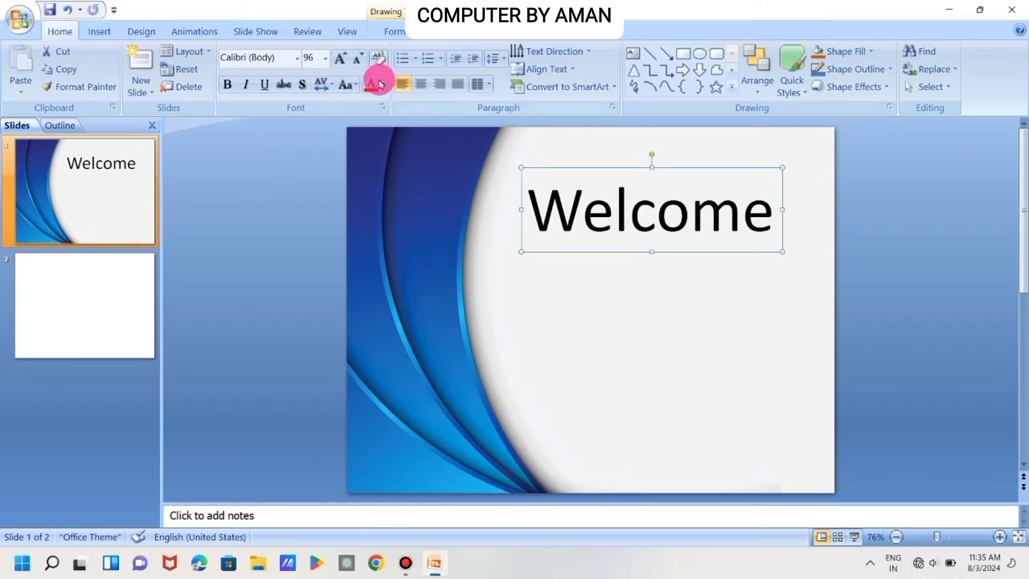
- Change the "Welcome" text's font to Edwardian Script ITC
{"action": "left_click", "coordinate": [296, 59]}
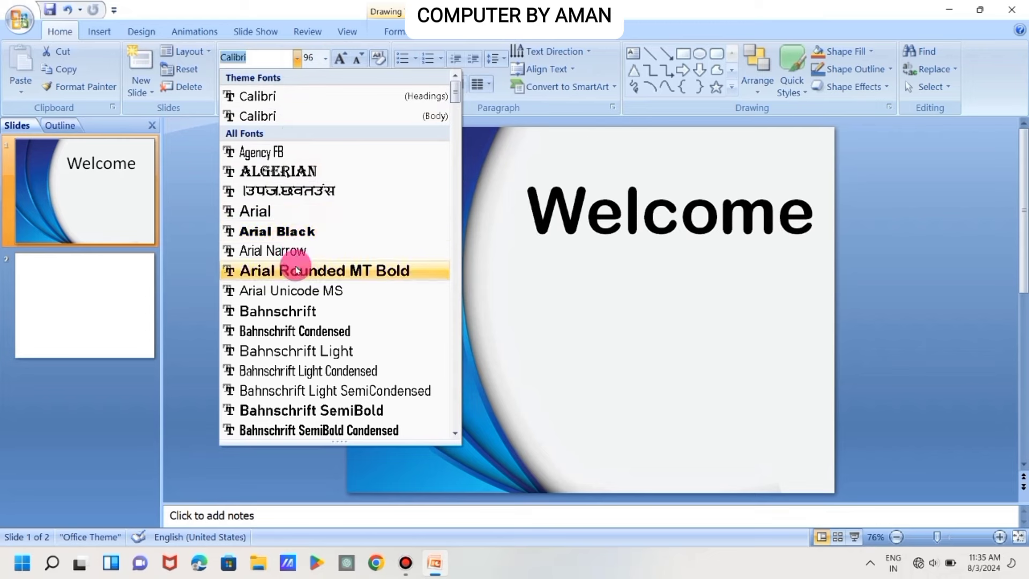
{"action": "scroll", "coordinate": [297, 262], "scroll_direction": "down", "scroll_amount": 9}
{"action": "scroll", "coordinate": [297, 269], "scroll_direction": "down", "scroll_amount": 10}
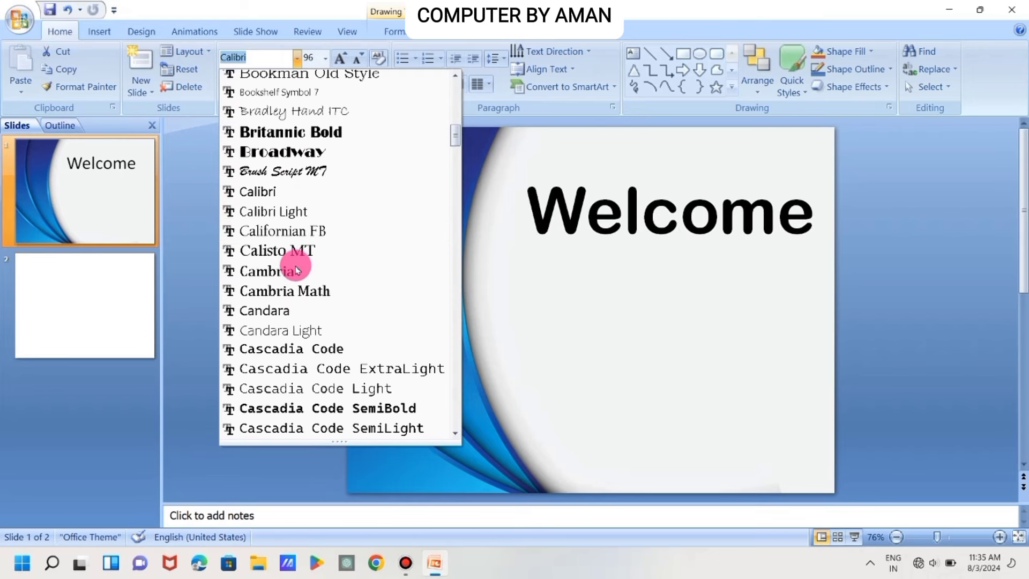
{"action": "scroll", "coordinate": [295, 269], "scroll_direction": "down", "scroll_amount": 6}
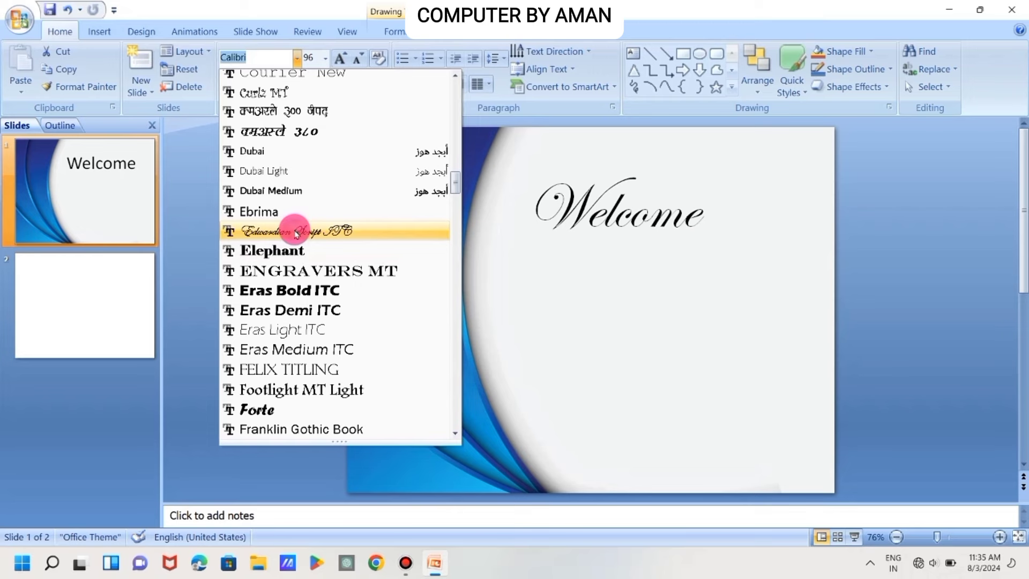
{"action": "left_click", "coordinate": [295, 232]}
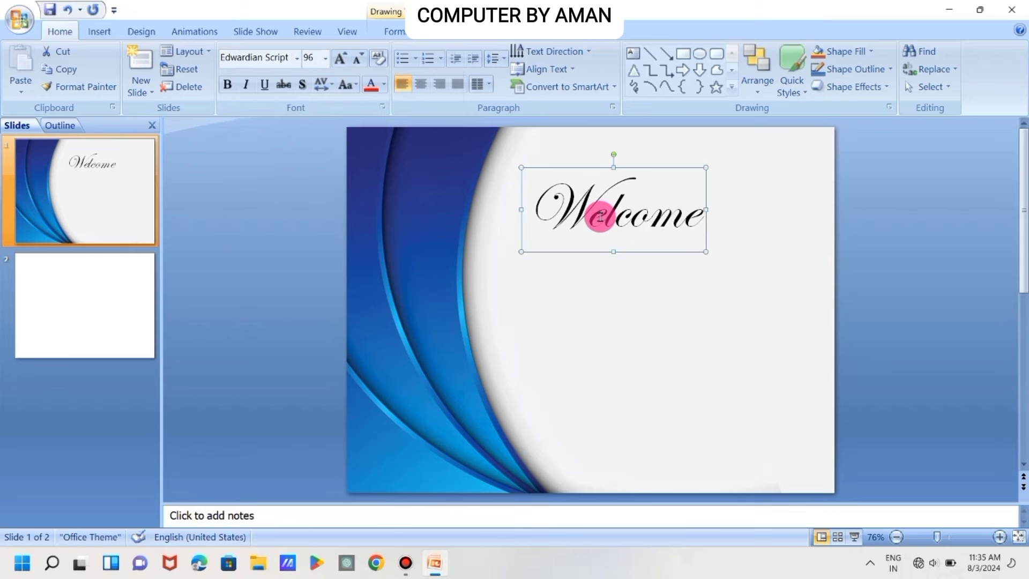
- Enlarge the "Welcome" text to 166 pt and move its box up and left, inside the slide's edge
{"action": "left_click", "coordinate": [349, 63]}
{"action": "left_click", "coordinate": [349, 62]}
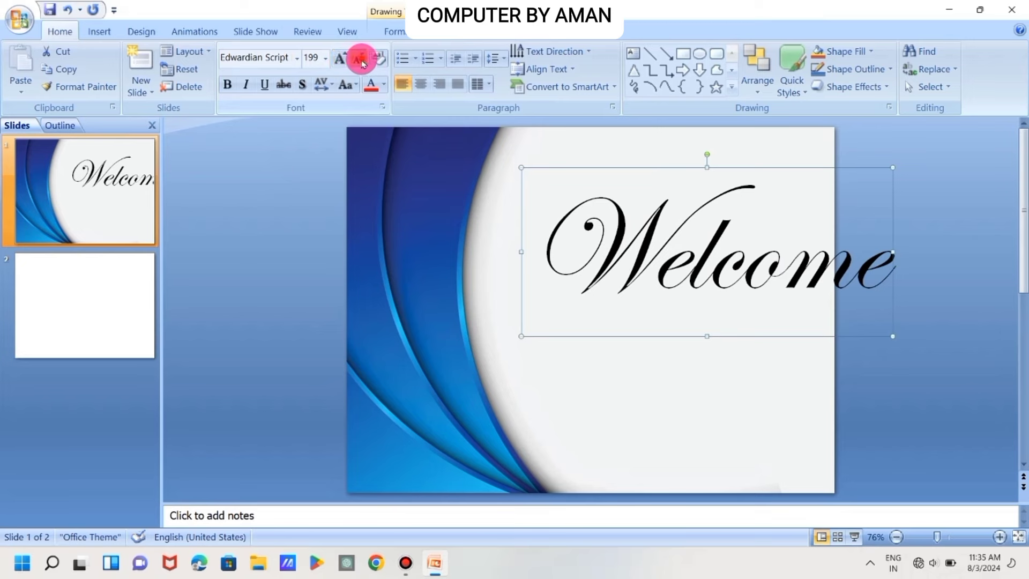
{"action": "left_click", "coordinate": [363, 63]}
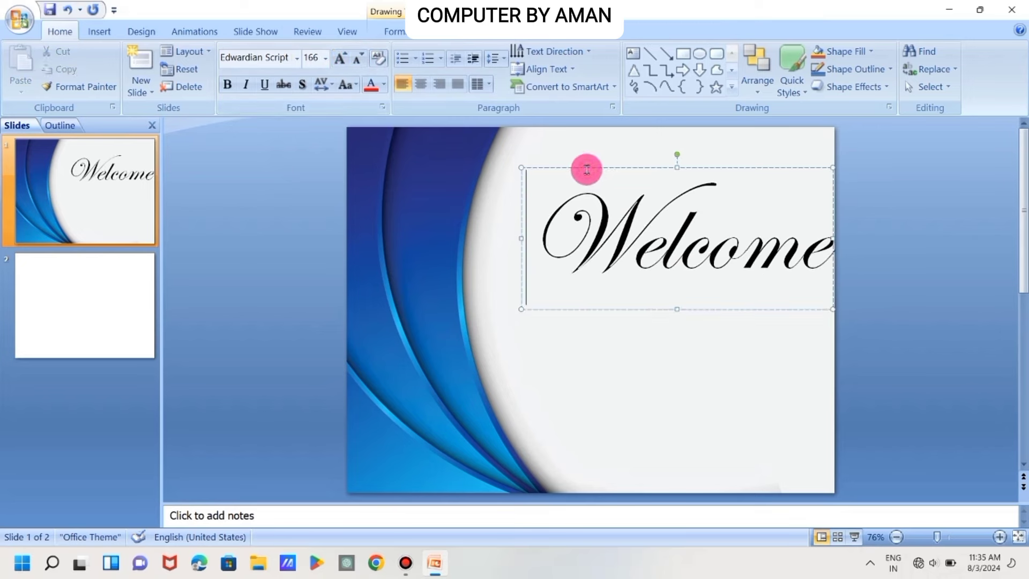
{"action": "left_click_drag", "start_coordinate": [586, 166], "coordinate": [550, 150]}
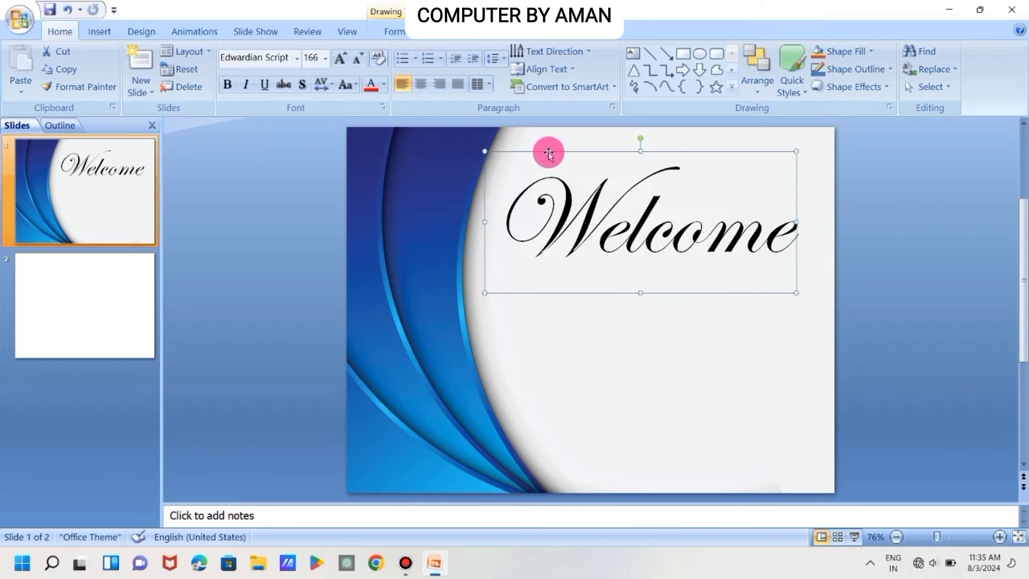
- Try the "Welcome" text at 199 pt, return it to 166 pt, and shift its box slightly right
{"action": "left_click", "coordinate": [344, 63]}
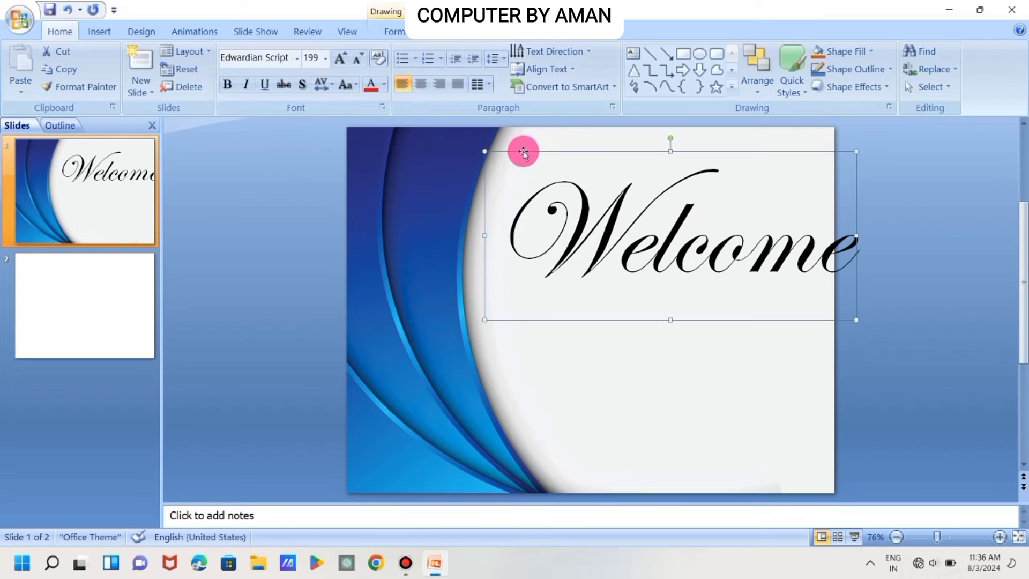
{"action": "left_click", "coordinate": [358, 64]}
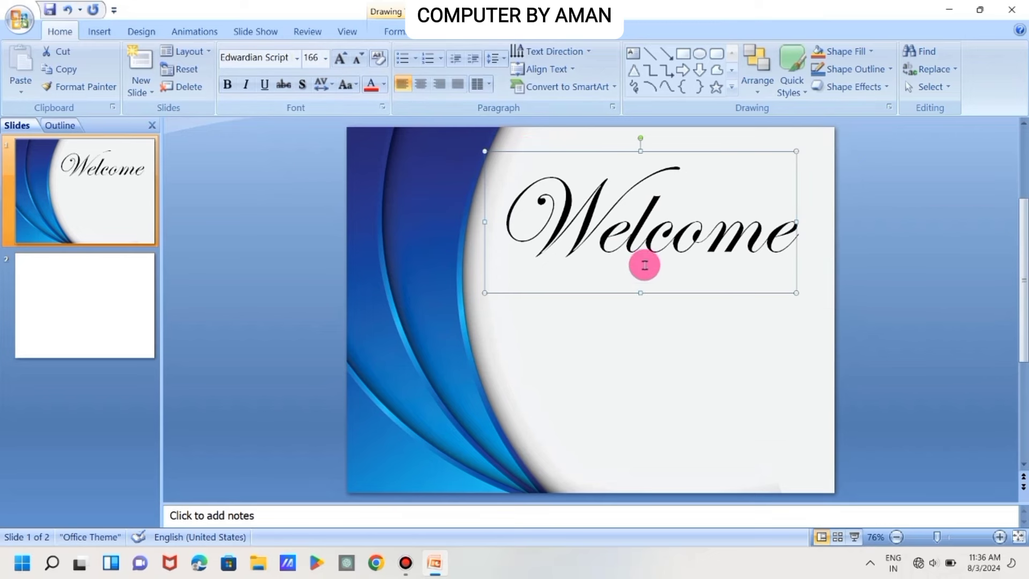
{"action": "left_click_drag", "start_coordinate": [682, 290], "coordinate": [691, 291]}
{"action": "left_click", "coordinate": [695, 320]}
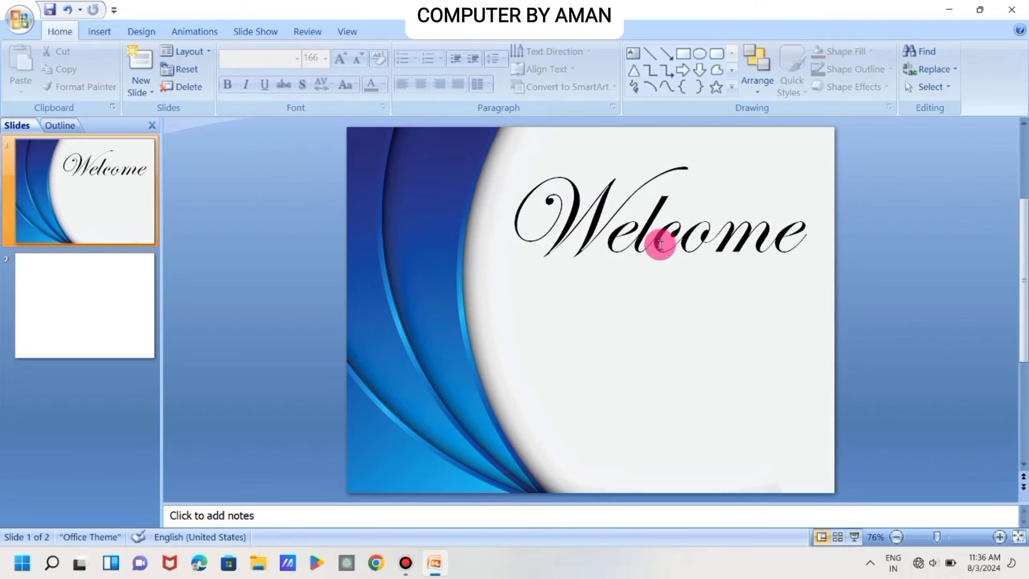
- Try duplicating the "Welcome" text box and placing the duplicate below the original
{"action": "left_click", "coordinate": [534, 202]}
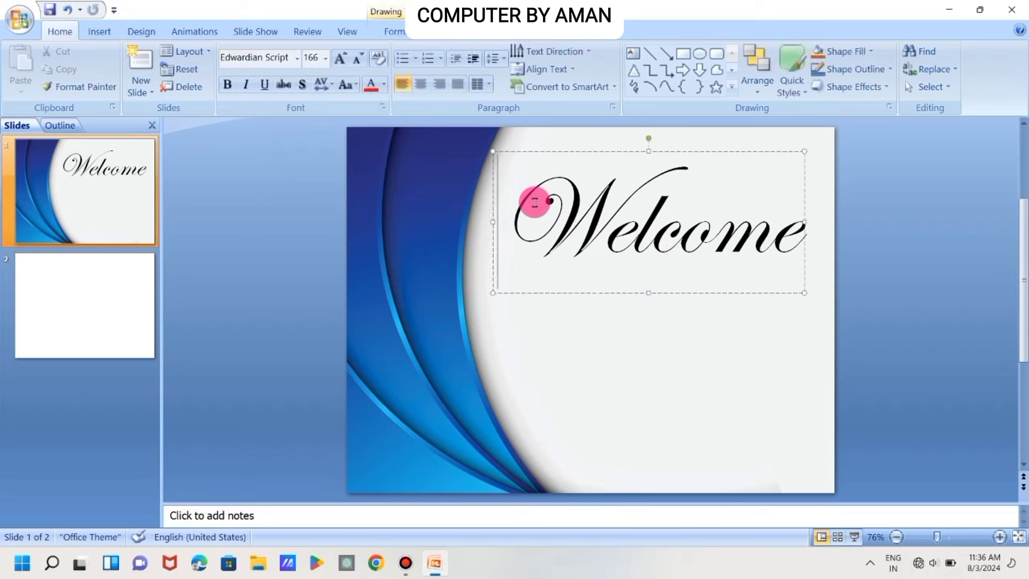
{"action": "left_click", "coordinate": [533, 151]}
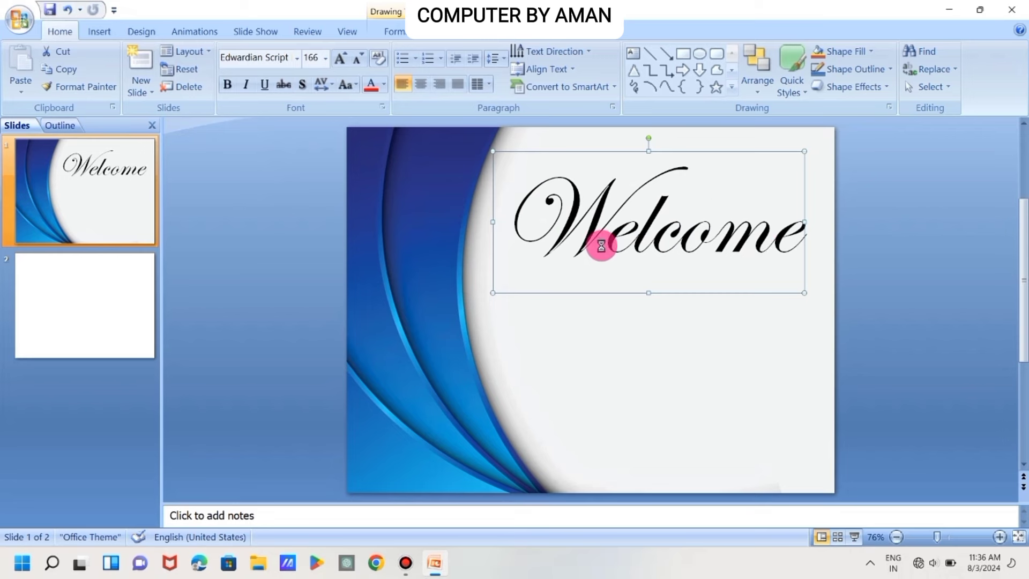
{"action": "key", "text": "Delete"}
{"action": "key", "text": "ctrl+z"}
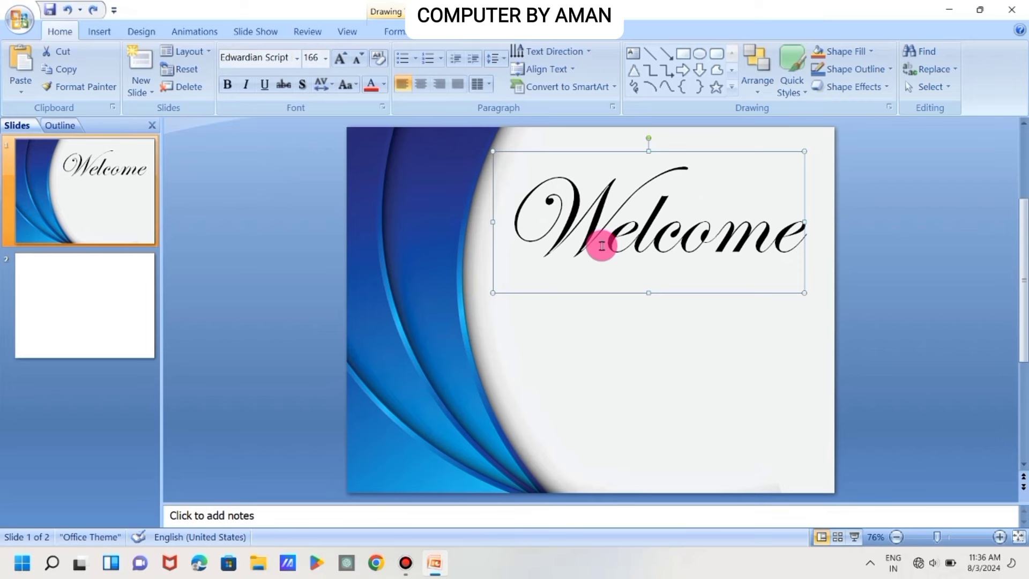
{"action": "key", "text": "ctrl+d"}
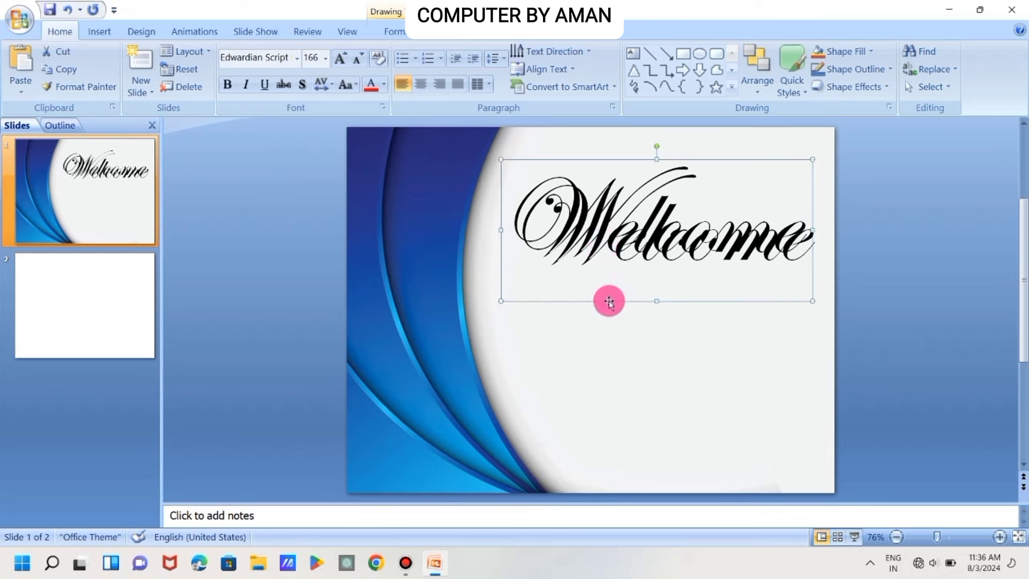
{"action": "left_click_drag", "start_coordinate": [609, 305], "coordinate": [608, 408]}
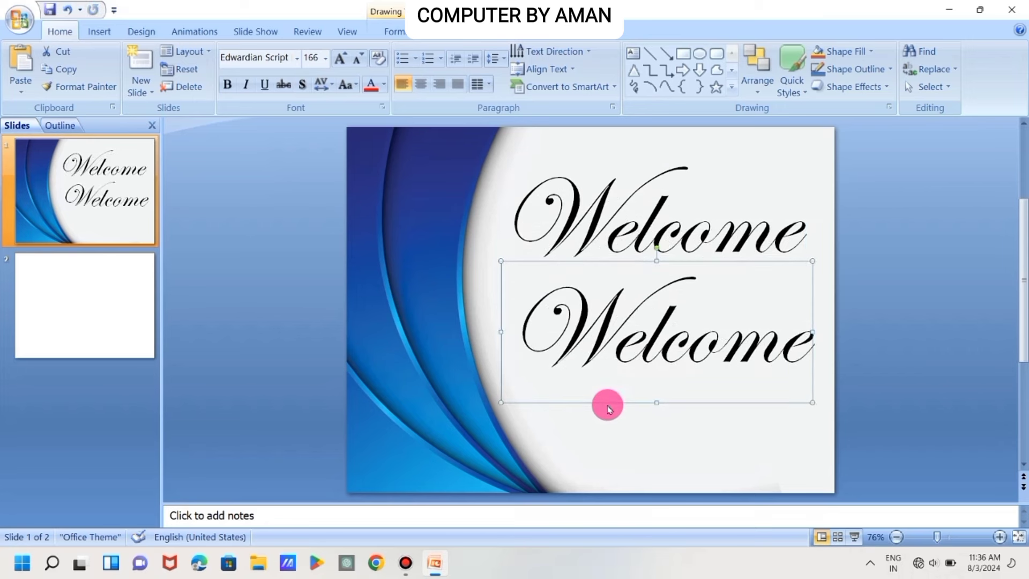
{"action": "key", "text": "Delete"}
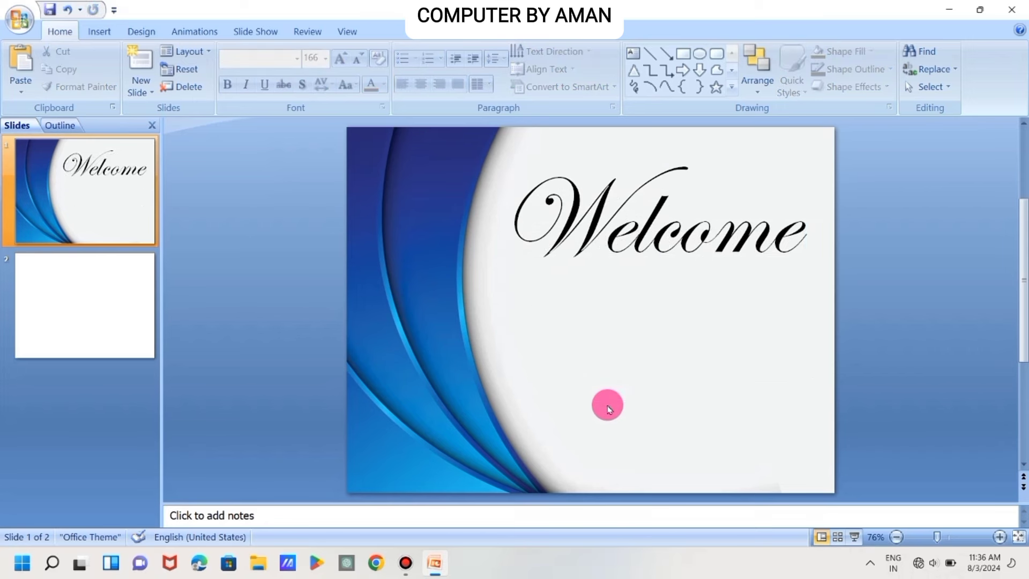
- Copy and paste the "Welcome" text box on the same slide, placing the copy directly below the original
{"action": "left_click", "coordinate": [593, 197]}
{"action": "right_click", "coordinate": [591, 151]}
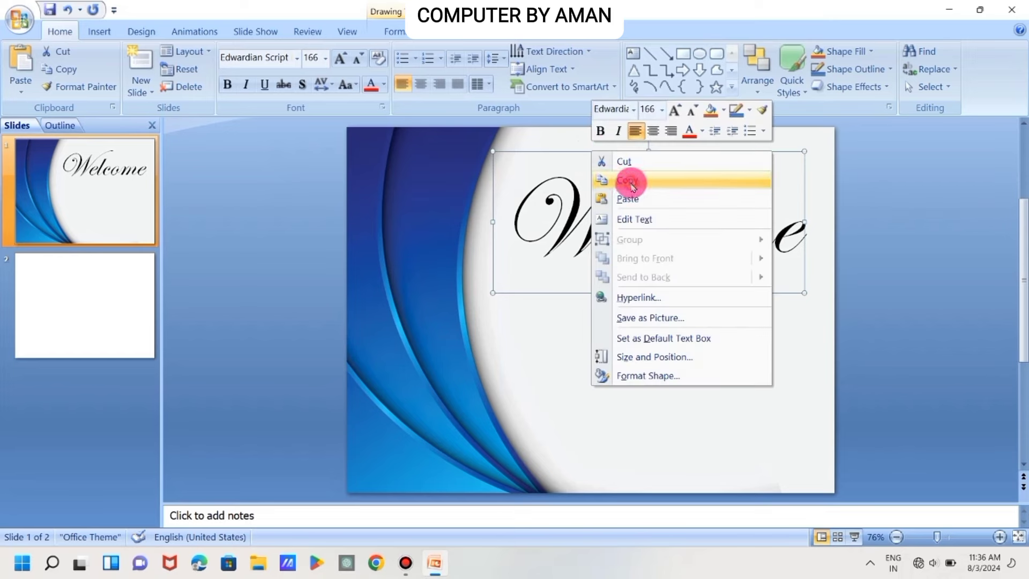
{"action": "left_click", "coordinate": [633, 184]}
{"action": "right_click", "coordinate": [587, 337]}
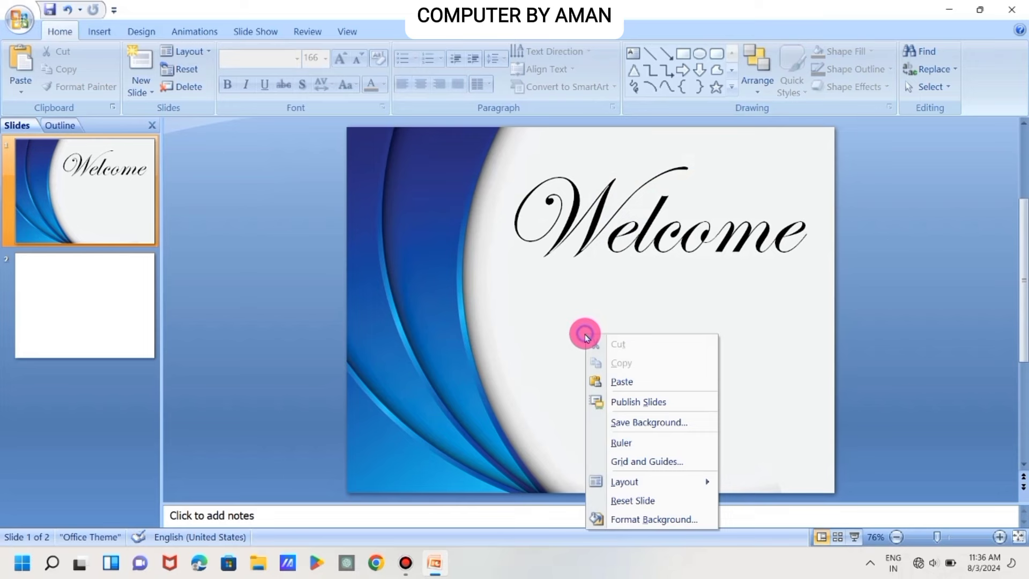
{"action": "left_click", "coordinate": [629, 384]}
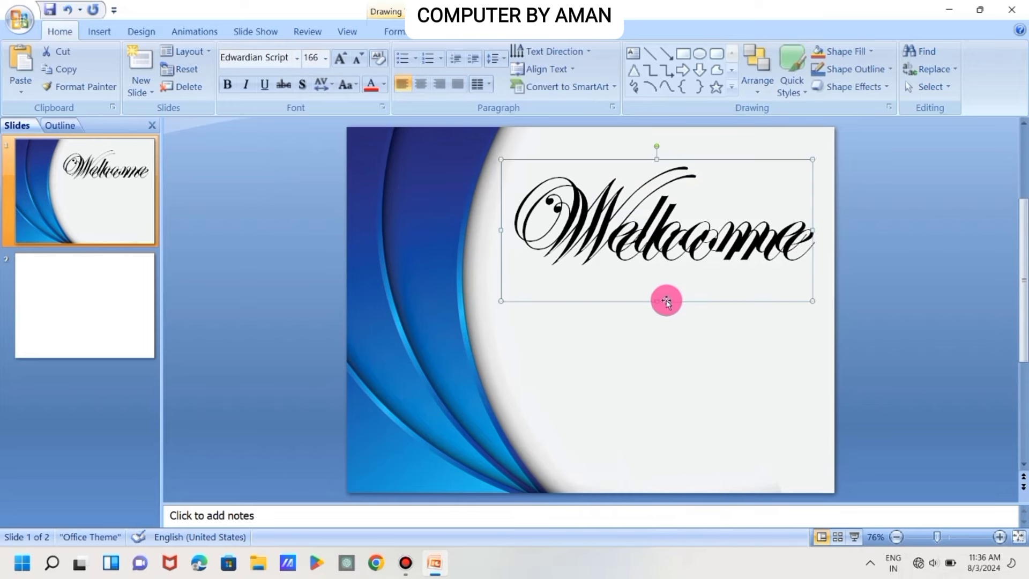
{"action": "left_click_drag", "start_coordinate": [666, 301], "coordinate": [664, 391]}
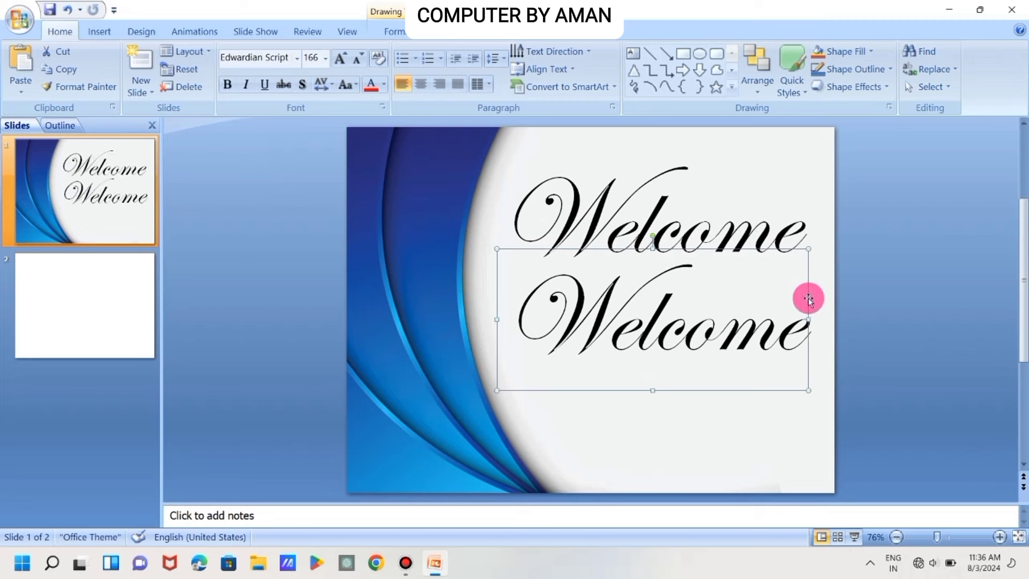
- Replace the text in the lower "Welcome" copy with "to"
{"action": "left_click", "coordinate": [793, 308]}
{"action": "key", "text": "BackSpace"}
{"action": "key", "text": "BackSpace"}
{"action": "key", "text": "BackSpace"}
{"action": "key", "text": "BackSpace"}
{"action": "key", "text": "BackSpace"}
{"action": "key", "text": "BackSpace"}
{"action": "key", "text": "BackSpace"}
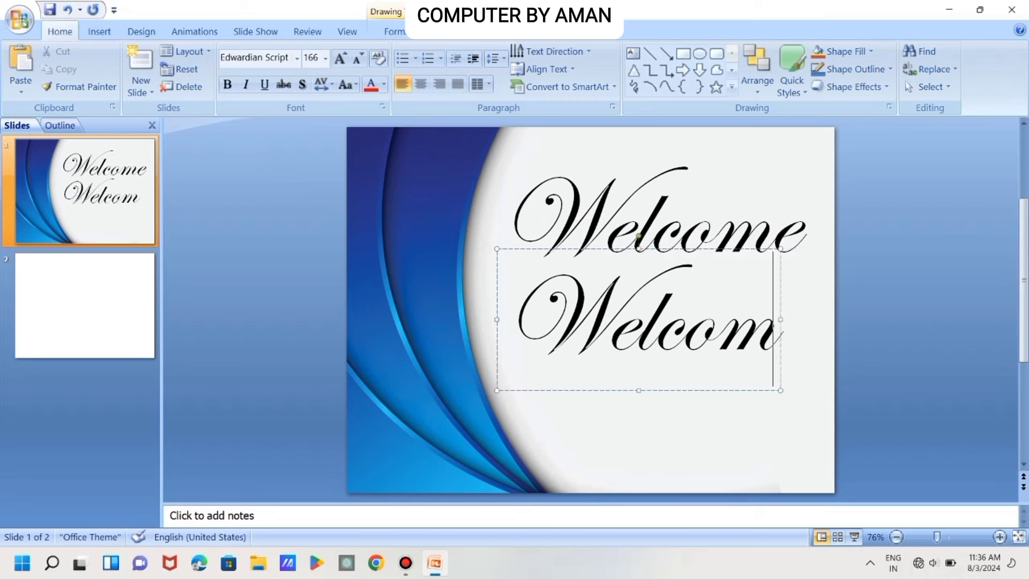
{"action": "type", "text": "to"}
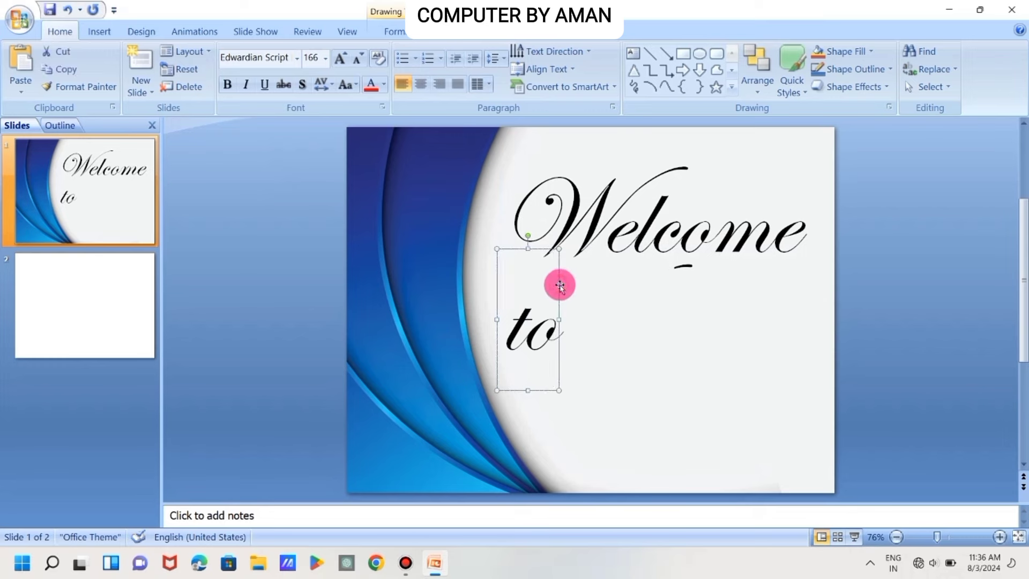
- Move the "to" text box right and slightly up so it sits close beneath the middle of "Welcome"
{"action": "key", "text": "Right"}
{"action": "key", "text": "Right"}
{"action": "key", "text": "Right"}
{"action": "key", "text": "Right"}
{"action": "key", "text": "Right"}
{"action": "key", "text": "Right"}
{"action": "key", "text": "Right"}
{"action": "key", "text": "Right"}
{"action": "key", "text": "Right"}
{"action": "key", "text": "Right"}
{"action": "key", "text": "Right"}
{"action": "key", "text": "Right"}
{"action": "key", "text": "Right"}
{"action": "key", "text": "Right"}
{"action": "key", "text": "Right"}
{"action": "key", "text": "Right"}
{"action": "key", "text": "Right"}
{"action": "key", "text": "Right"}
{"action": "key", "text": "Right"}
{"action": "key", "text": "Right"}
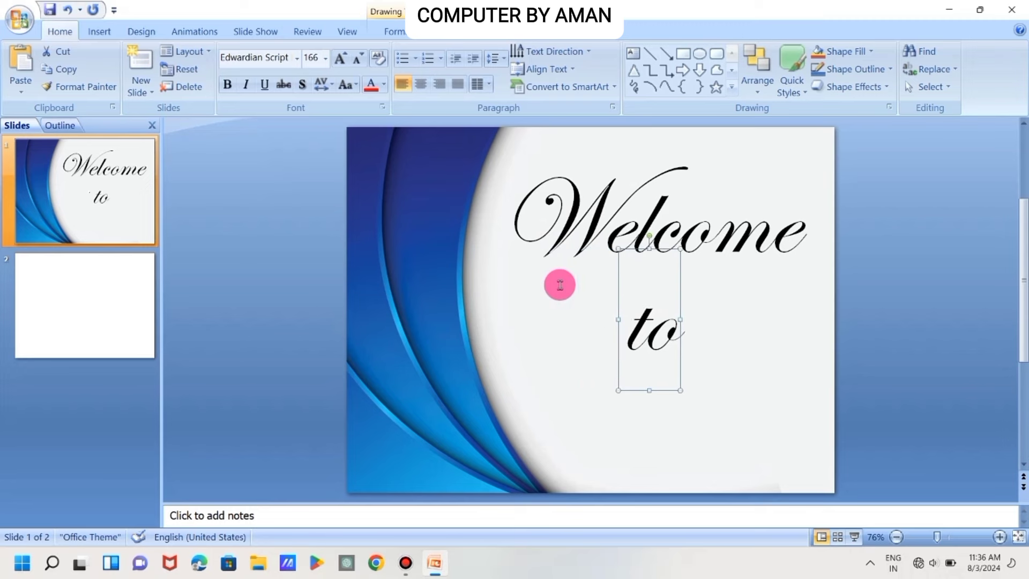
{"action": "key", "text": "Right"}
{"action": "key", "text": "Right"}
{"action": "key", "text": "Right"}
{"action": "key", "text": "Right"}
{"action": "key", "text": "Right"}
{"action": "key", "text": "Right"}
{"action": "key", "text": "Right"}
{"action": "key", "text": "Right"}
{"action": "key", "text": "Right"}
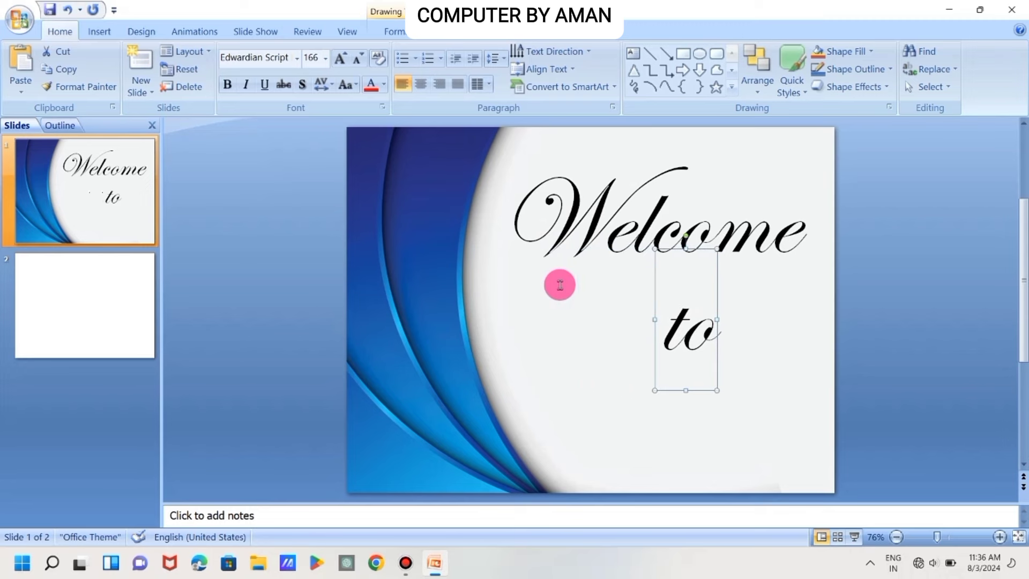
{"action": "key", "text": "Up"}
{"action": "key", "text": "Up"}
{"action": "key", "text": "Up"}
{"action": "key", "text": "Up"}
{"action": "key", "text": "Up"}
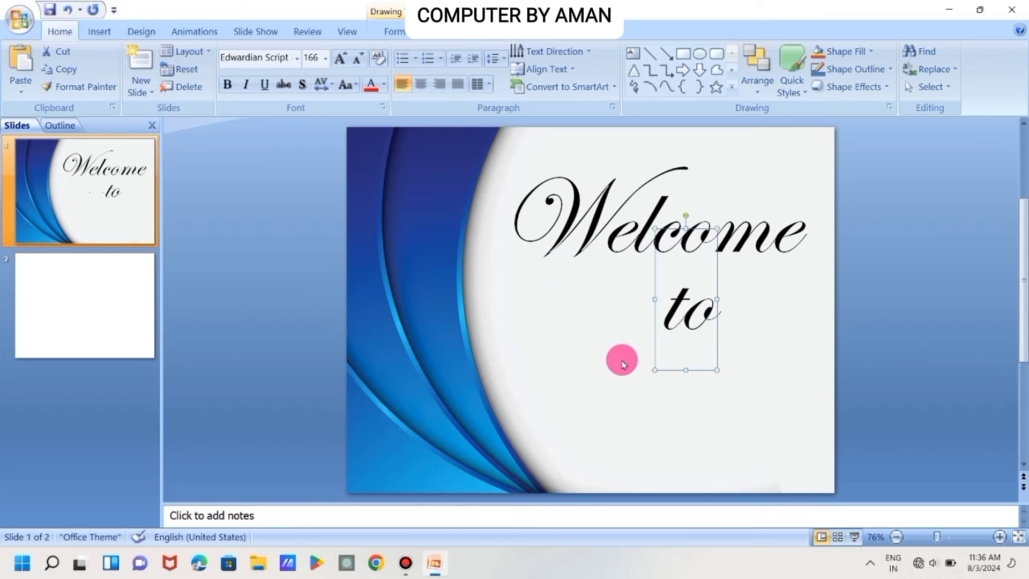
{"action": "left_click", "coordinate": [597, 386]}
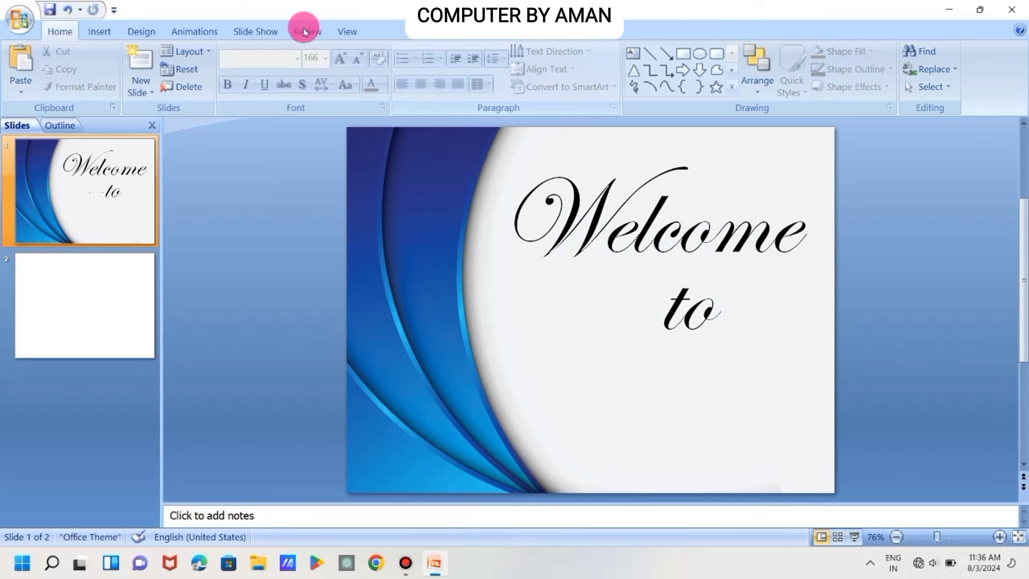
- Insert WordArt in the red bevelled style from the gallery's last row and clear its placeholder text
{"action": "left_click", "coordinate": [94, 31]}
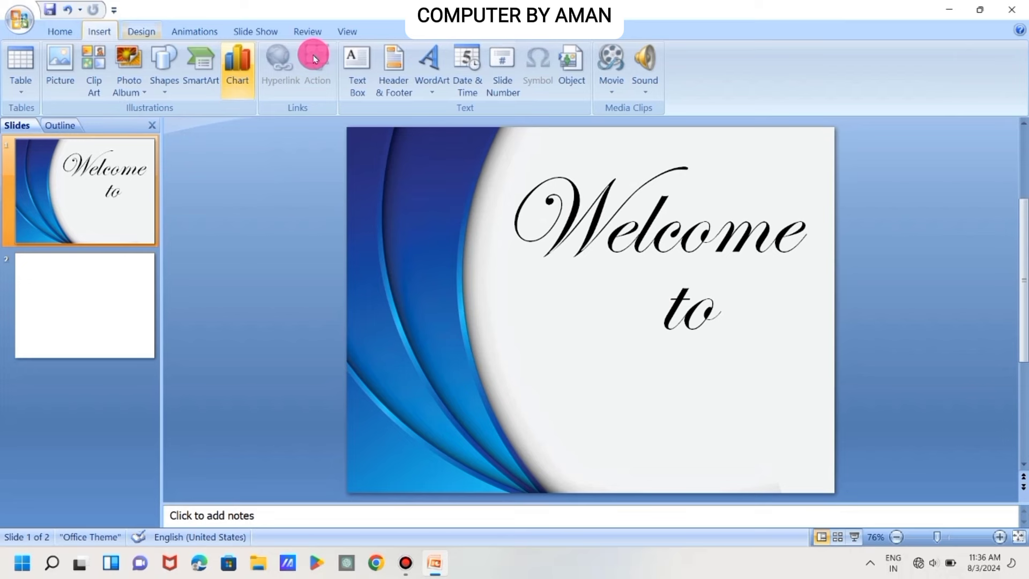
{"action": "left_click", "coordinate": [431, 64]}
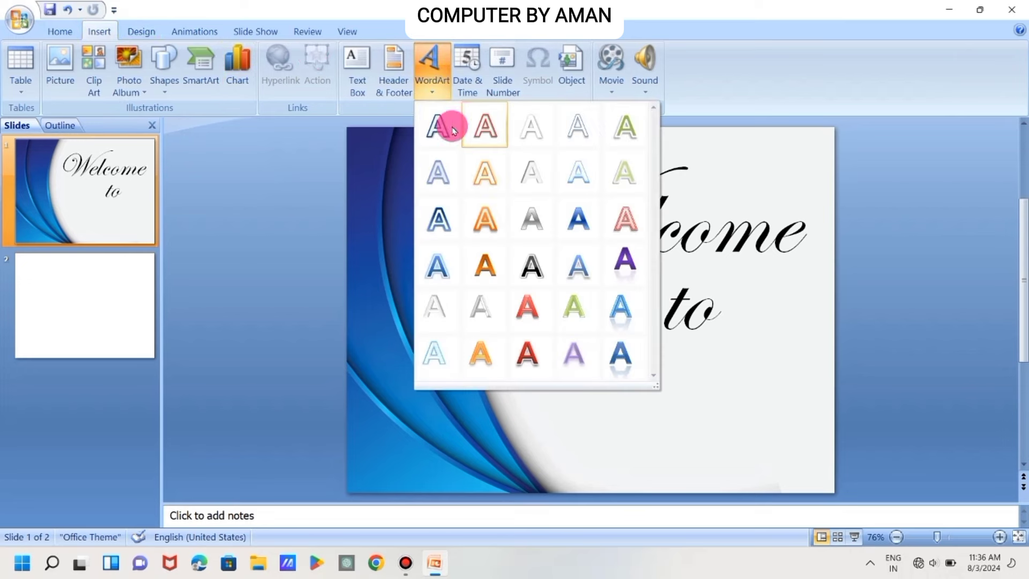
{"action": "left_click", "coordinate": [520, 351]}
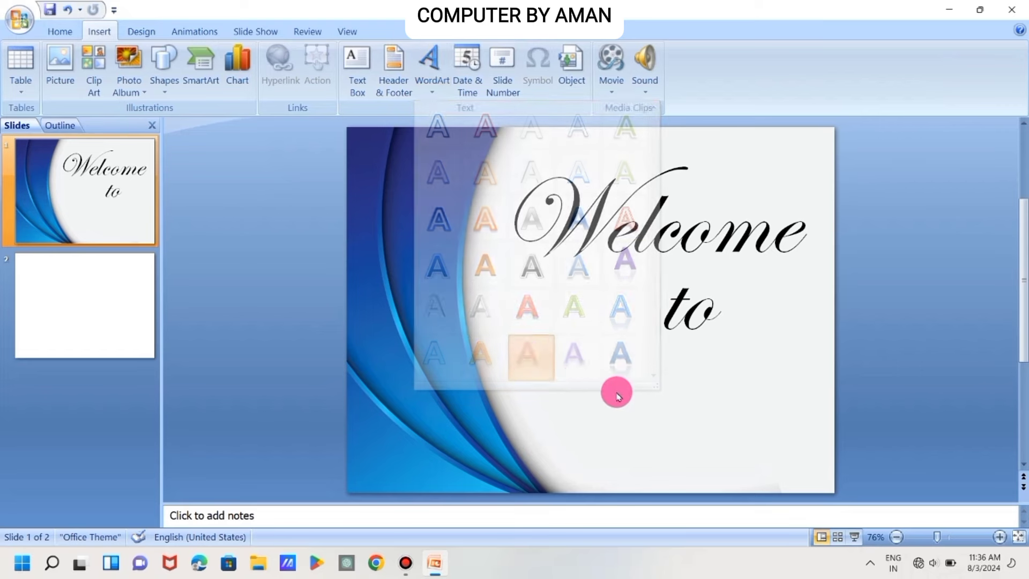
{"action": "key", "text": "BackSpace"}
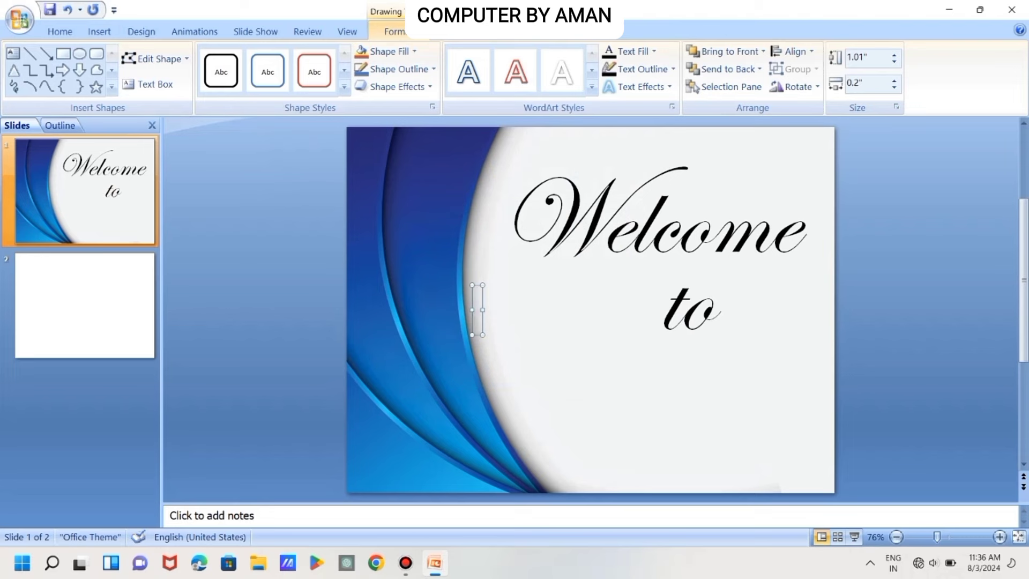